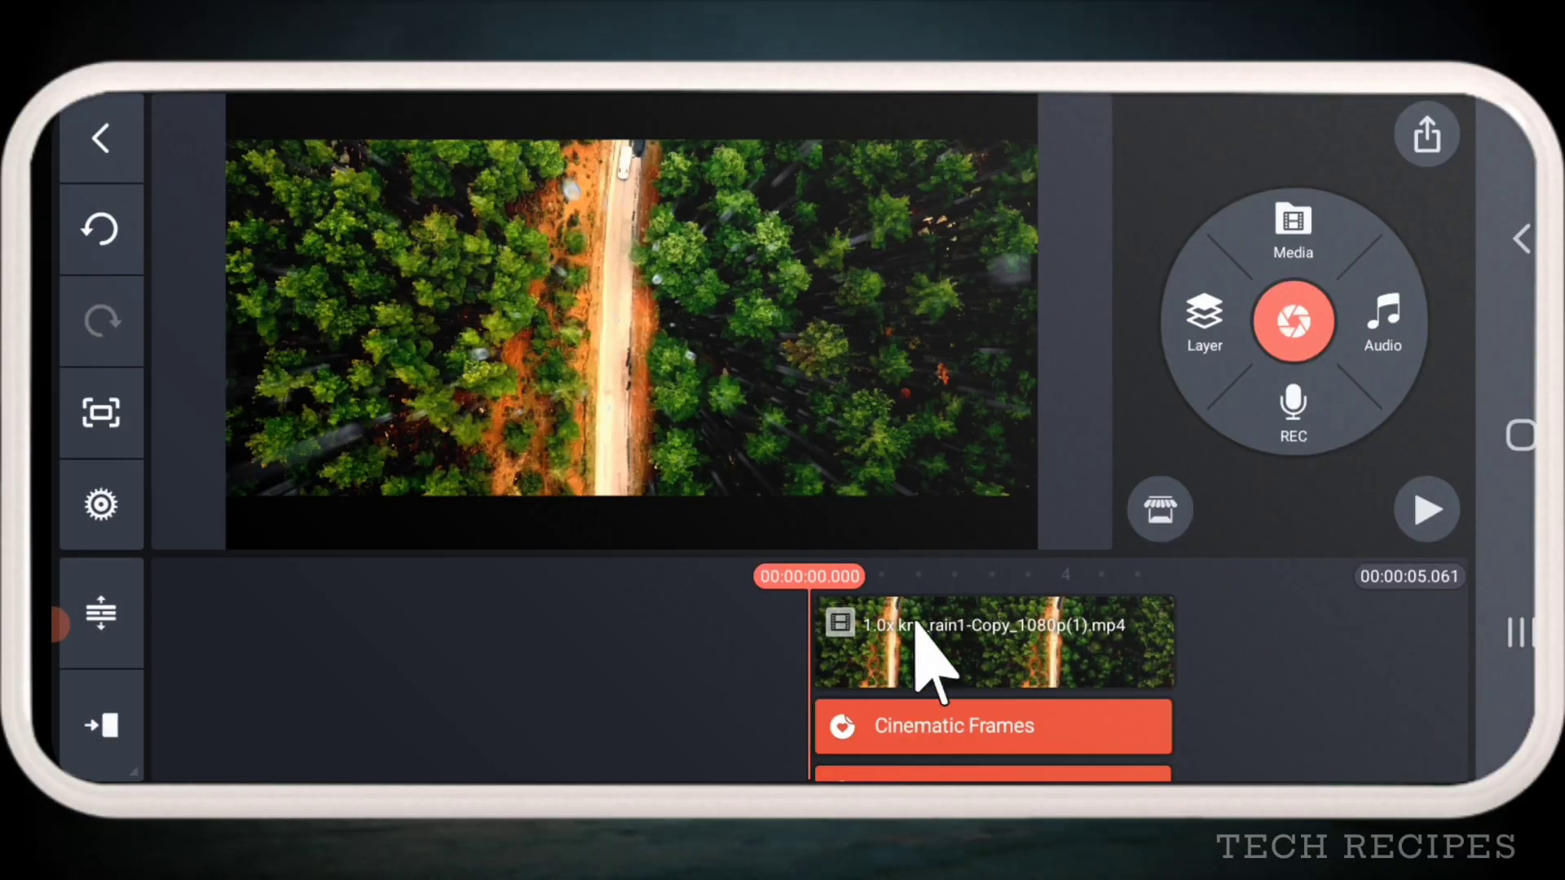
Replace the forest clip with the 6-second skyscraper clip from the KineMaster folder and preview the result.
left_click(915, 647)
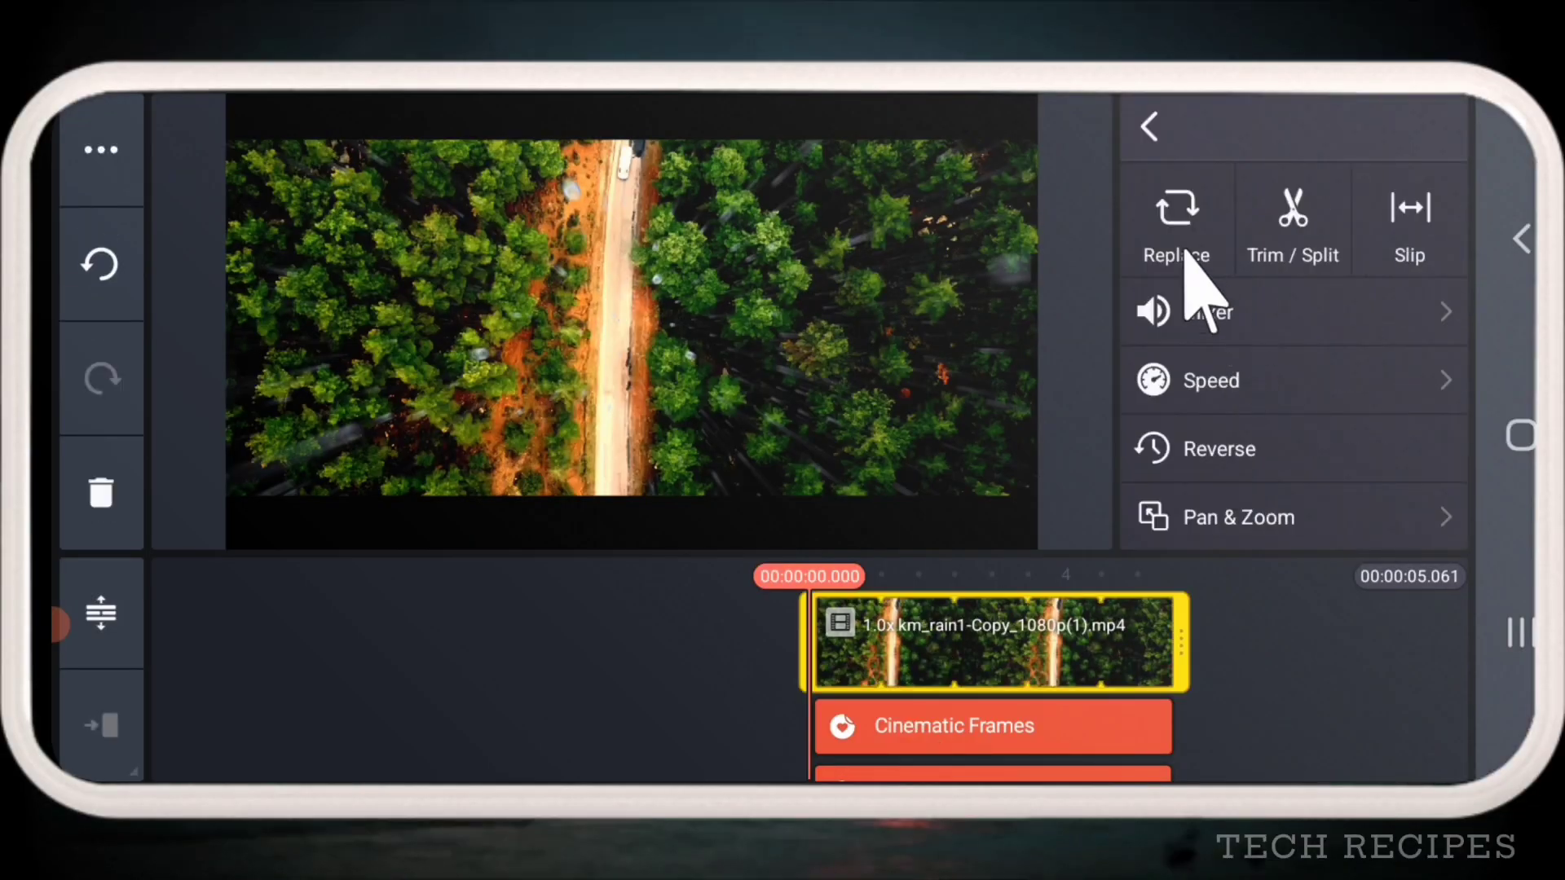
left_click(1176, 214)
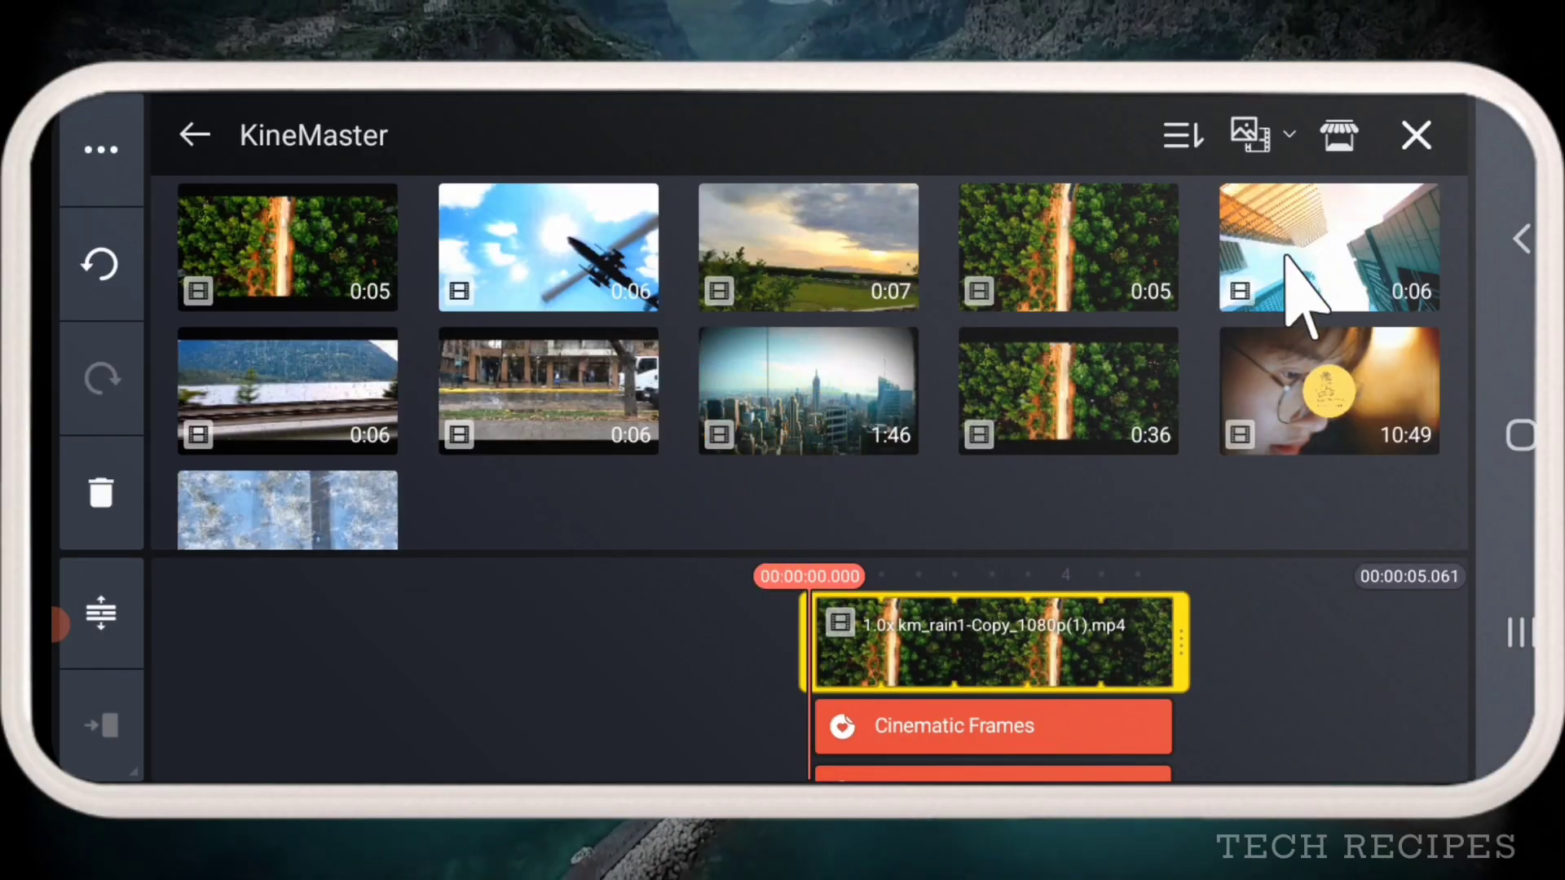
left_click(1303, 289)
left_click(1297, 661)
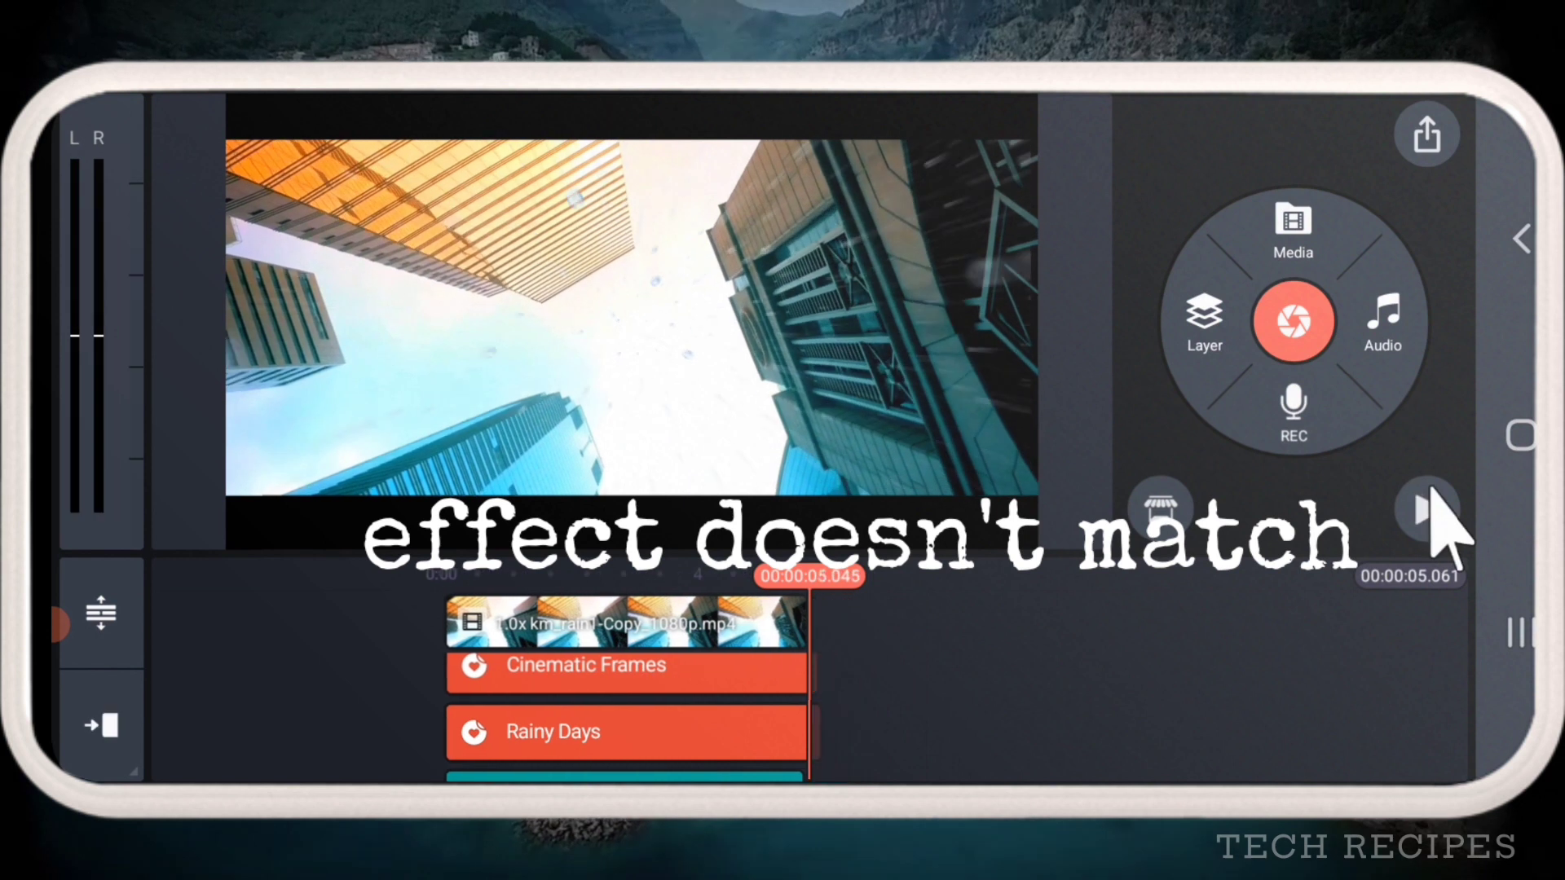
Search the asset store's videos for "rain" and open the Rain Drops asset.
left_click(1159, 509)
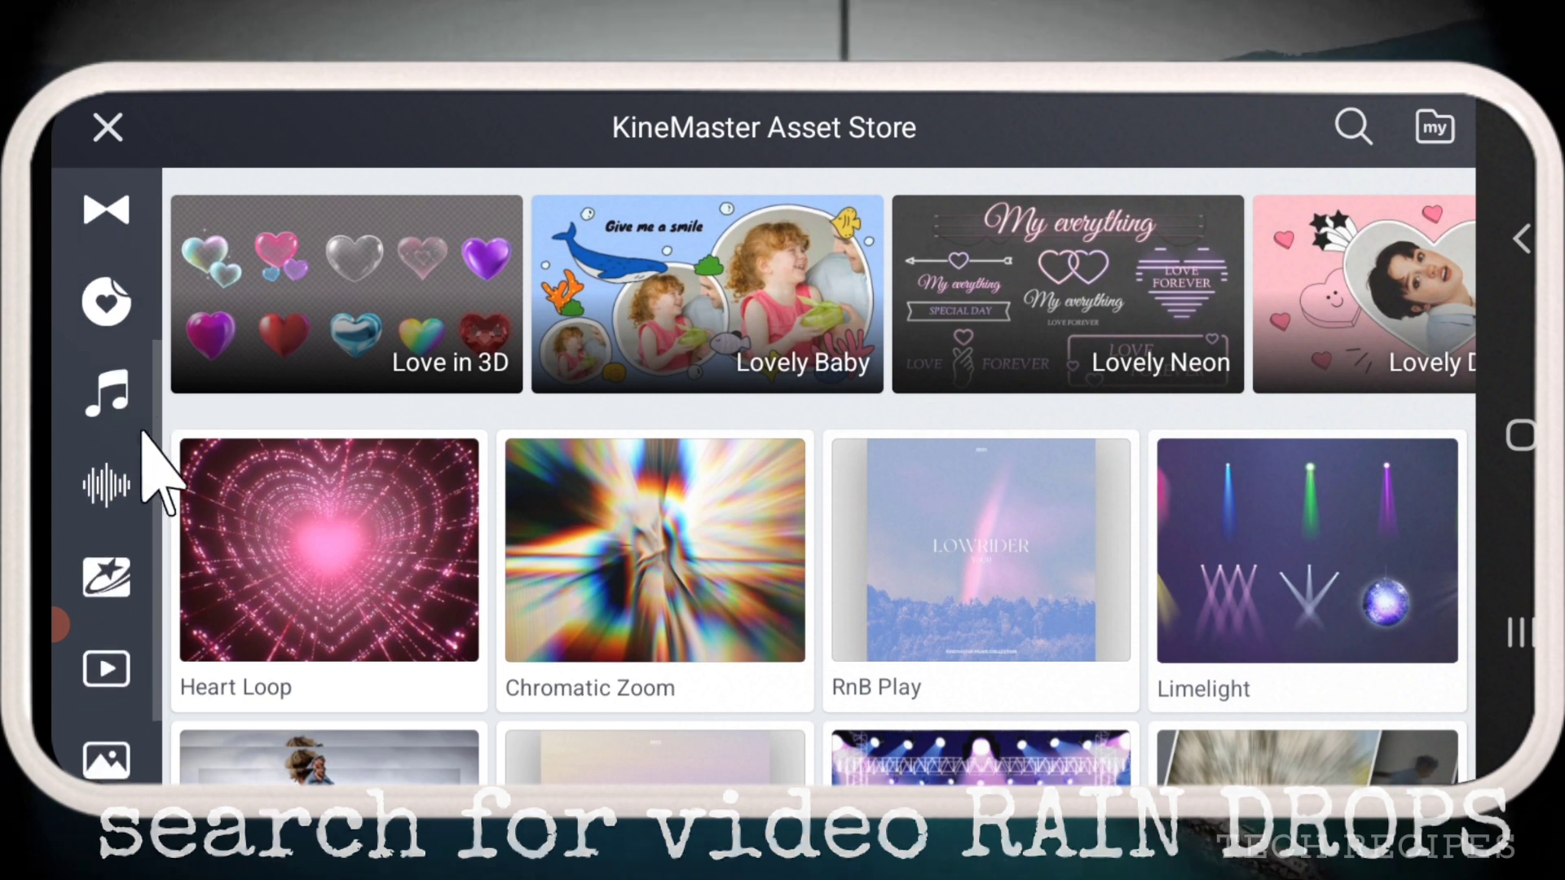
left_click(108, 668)
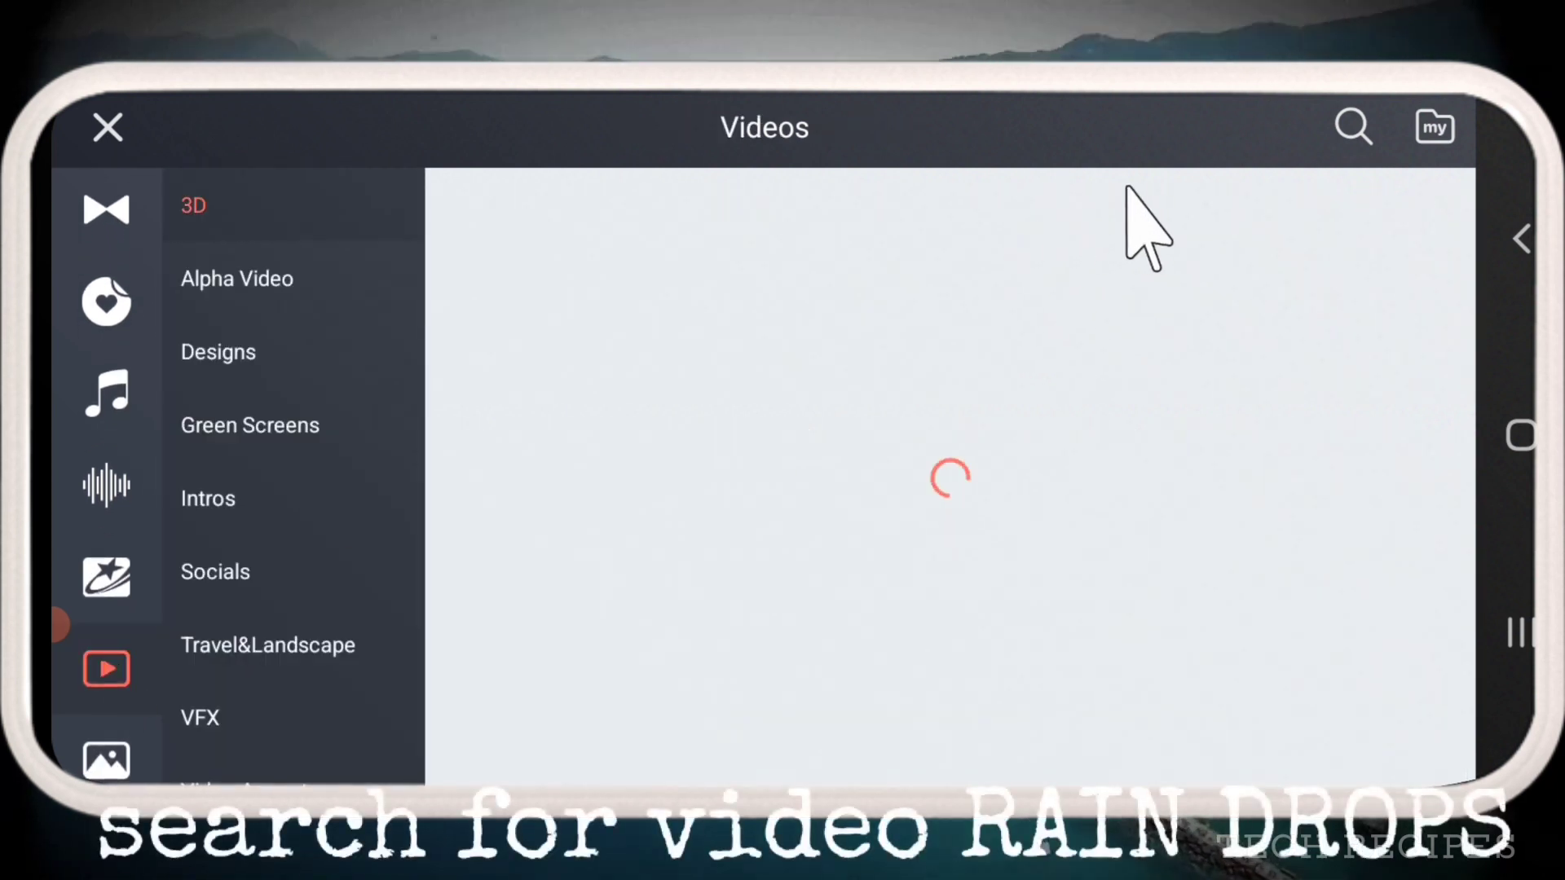
left_click(1353, 130)
left_click(458, 565)
left_click(204, 628)
left_click(1171, 565)
left_click(1120, 687)
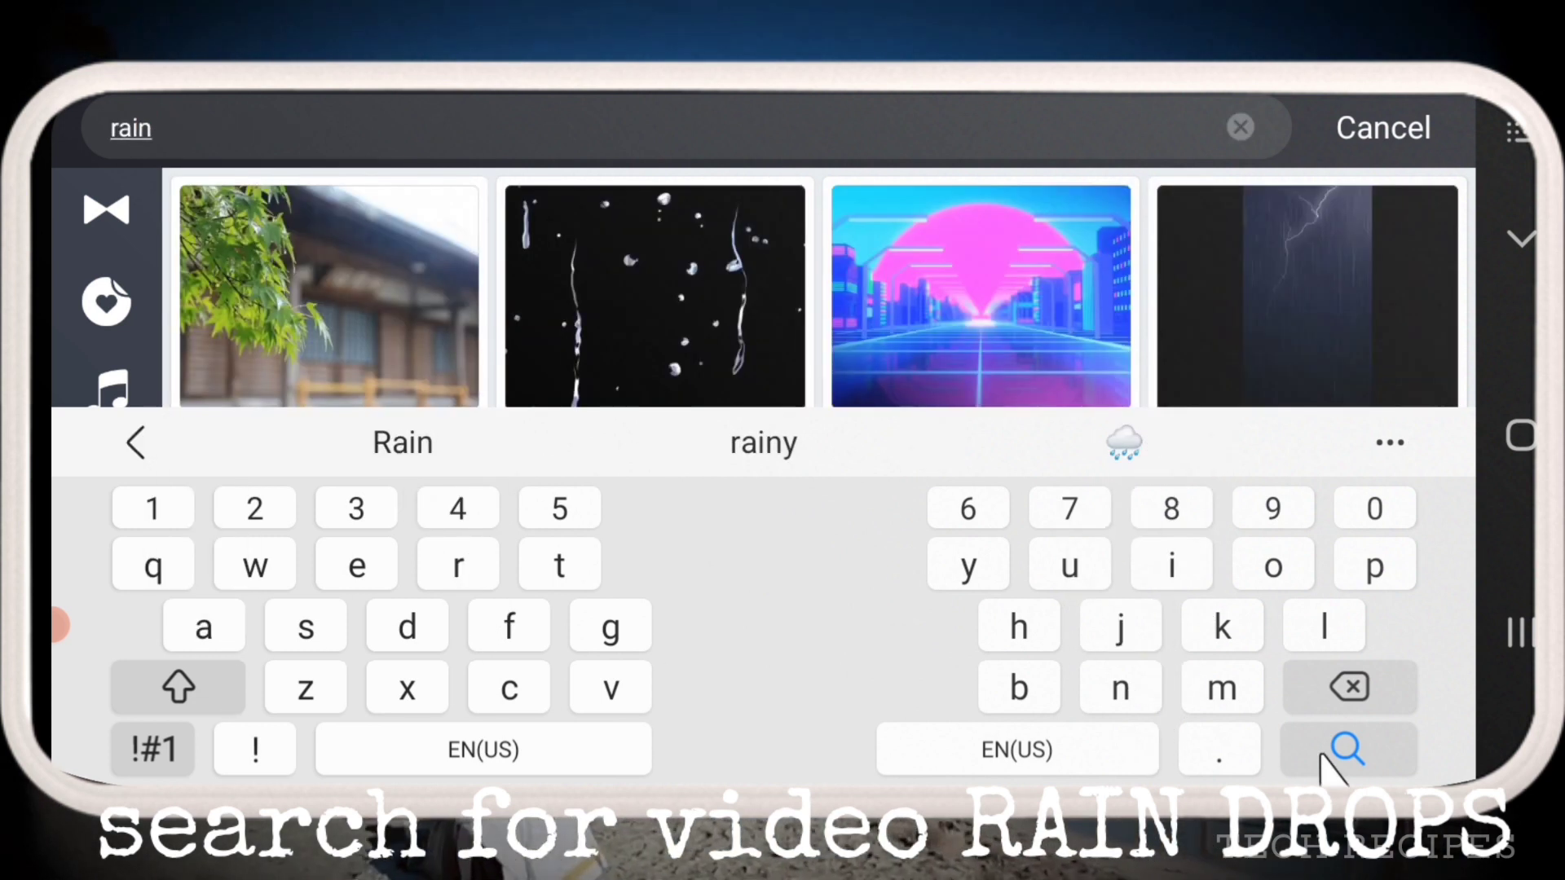
left_click(1517, 239)
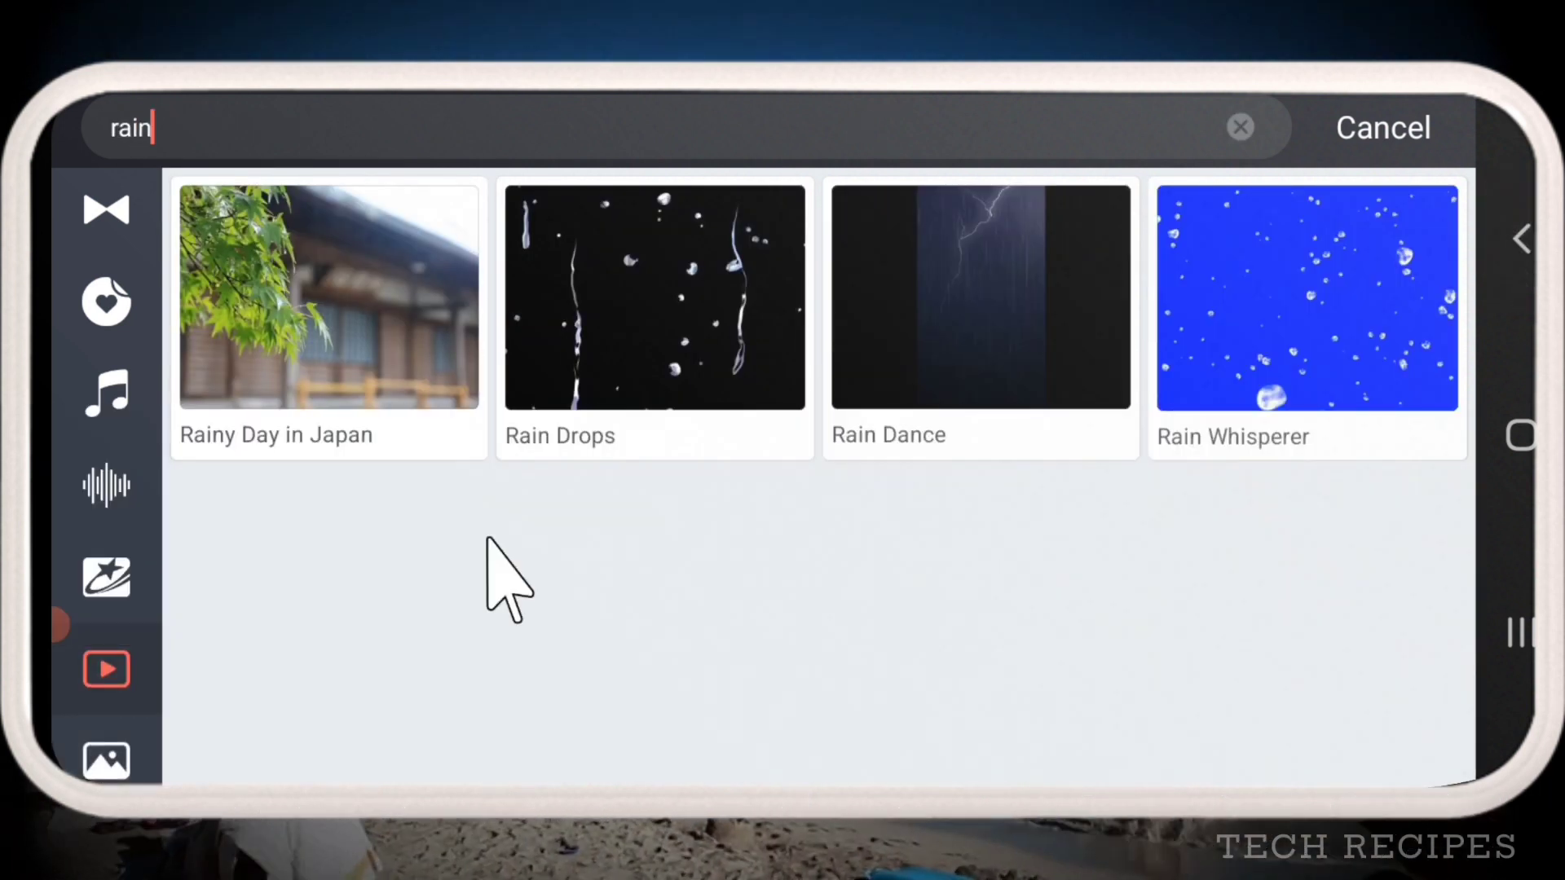
left_click(664, 281)
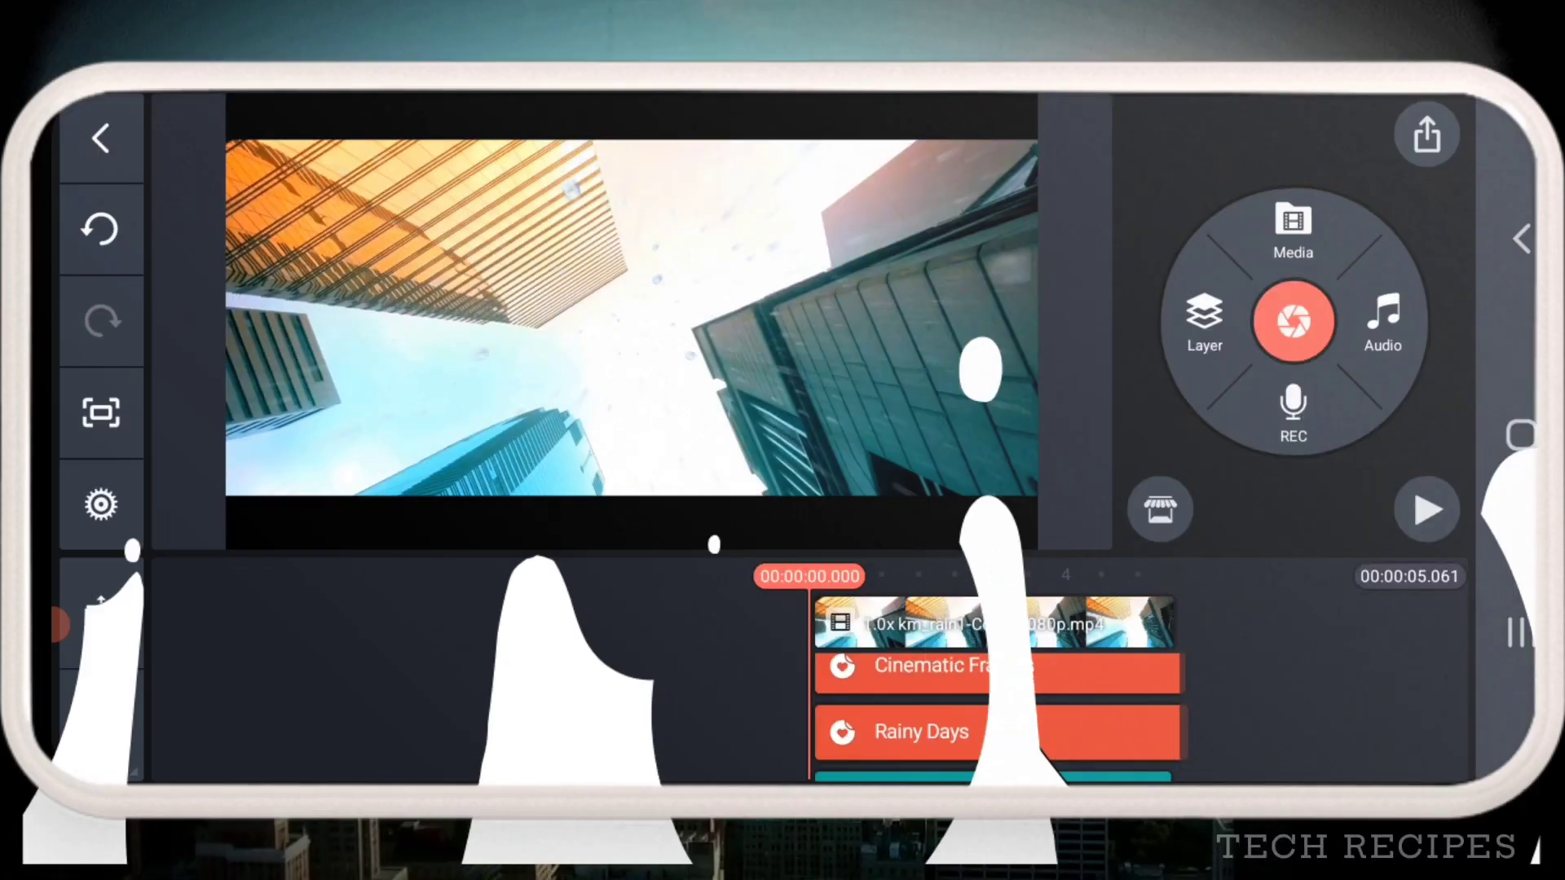
Delete the Rainy Days layer from the timeline and play the project without it.
left_click(988, 738)
left_click(88, 514)
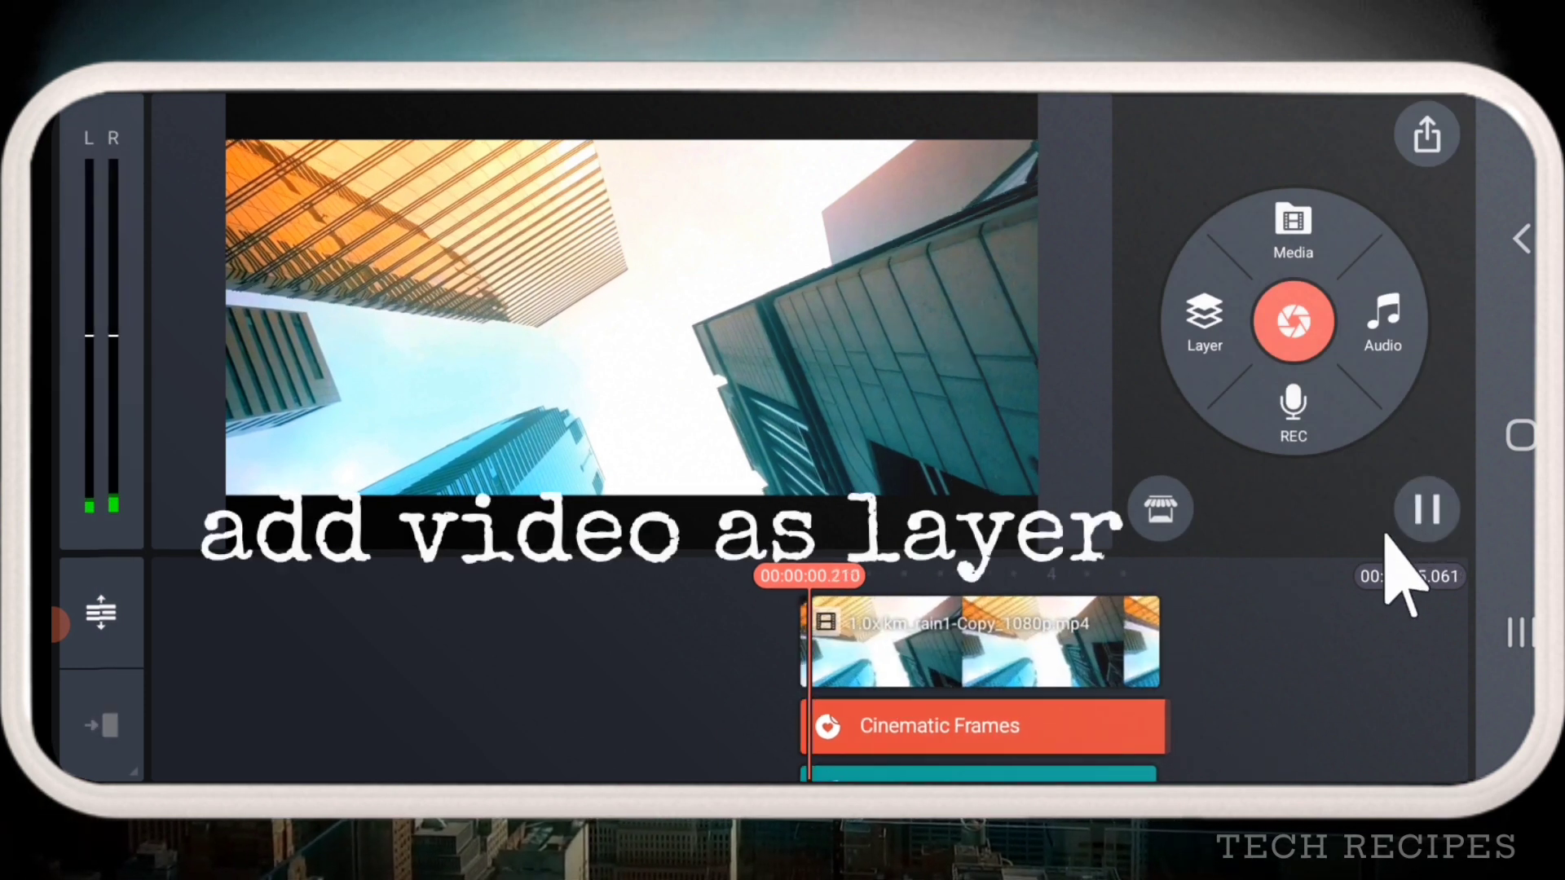
left_click(1108, 685)
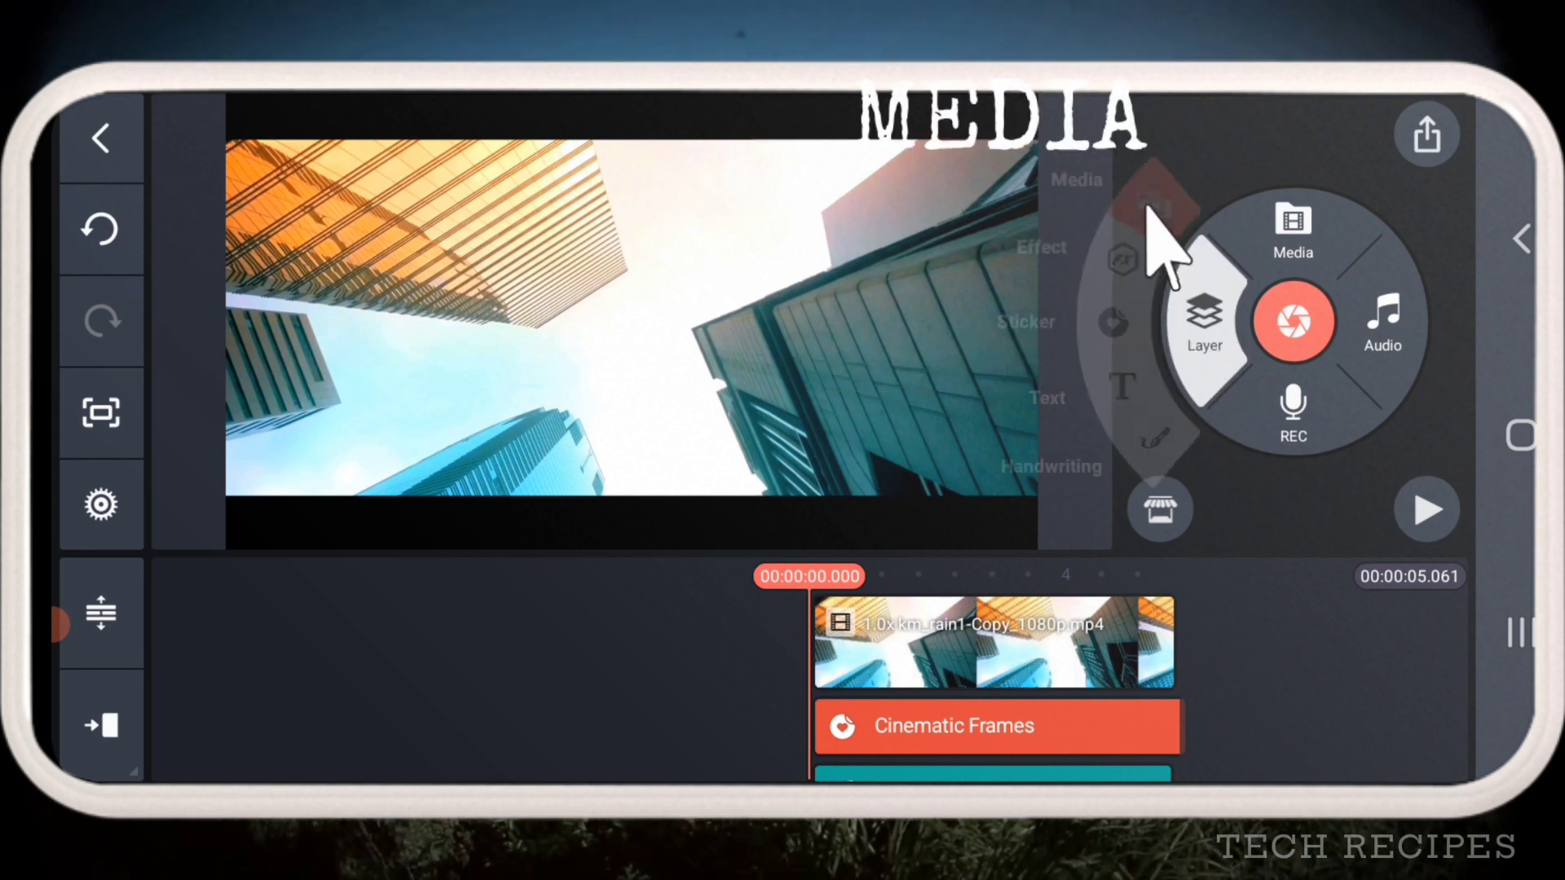
Add the 3-second Rain Drops 04 clip from Video Assets as a media layer at the project start.
left_click(1152, 205)
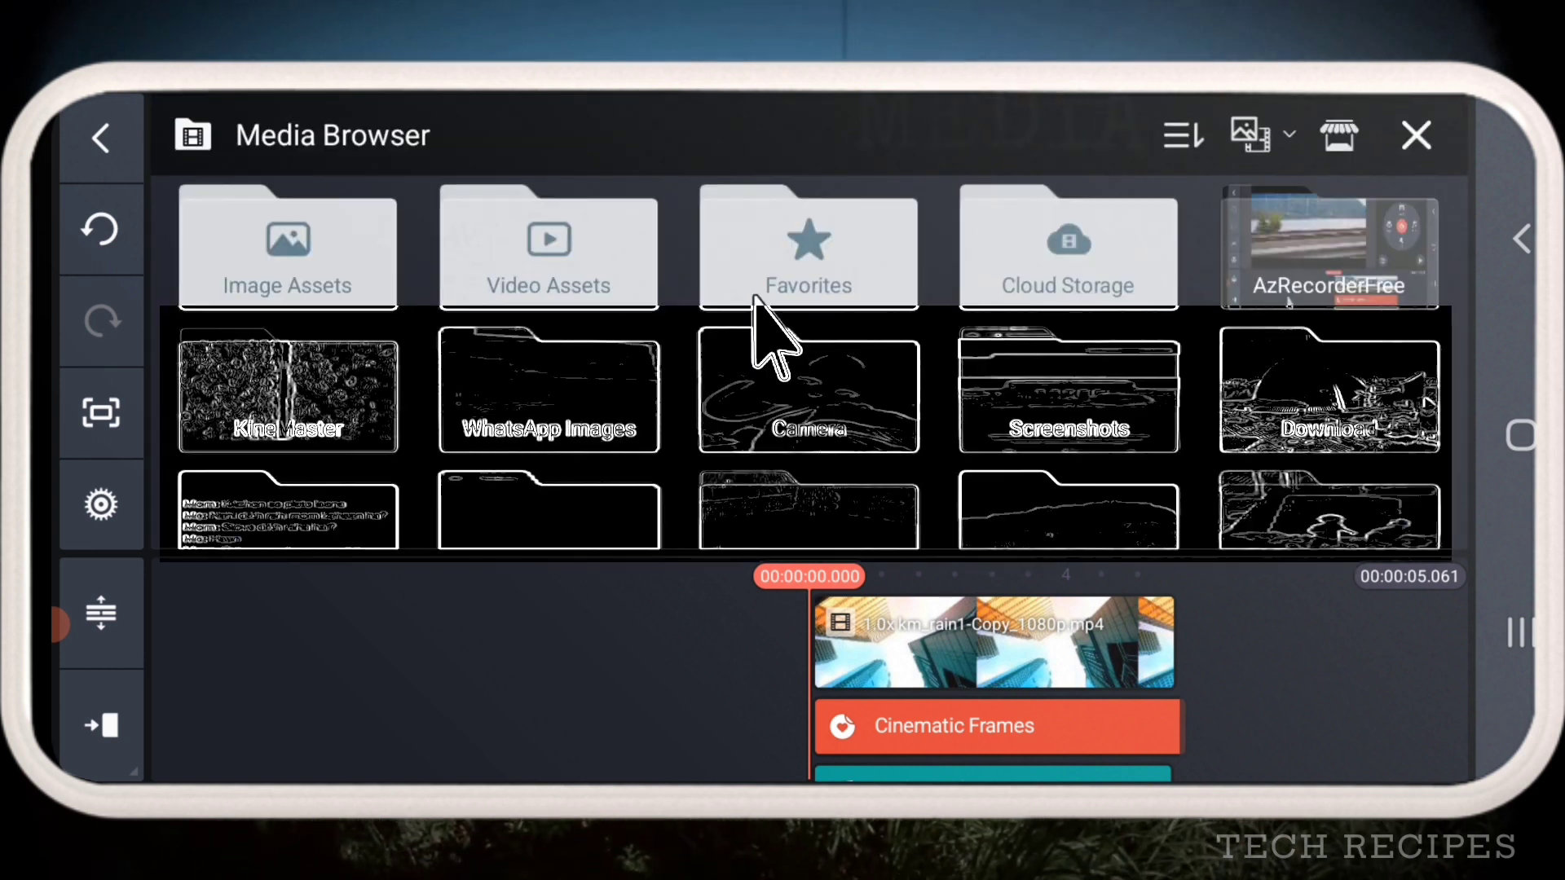
left_click(511, 265)
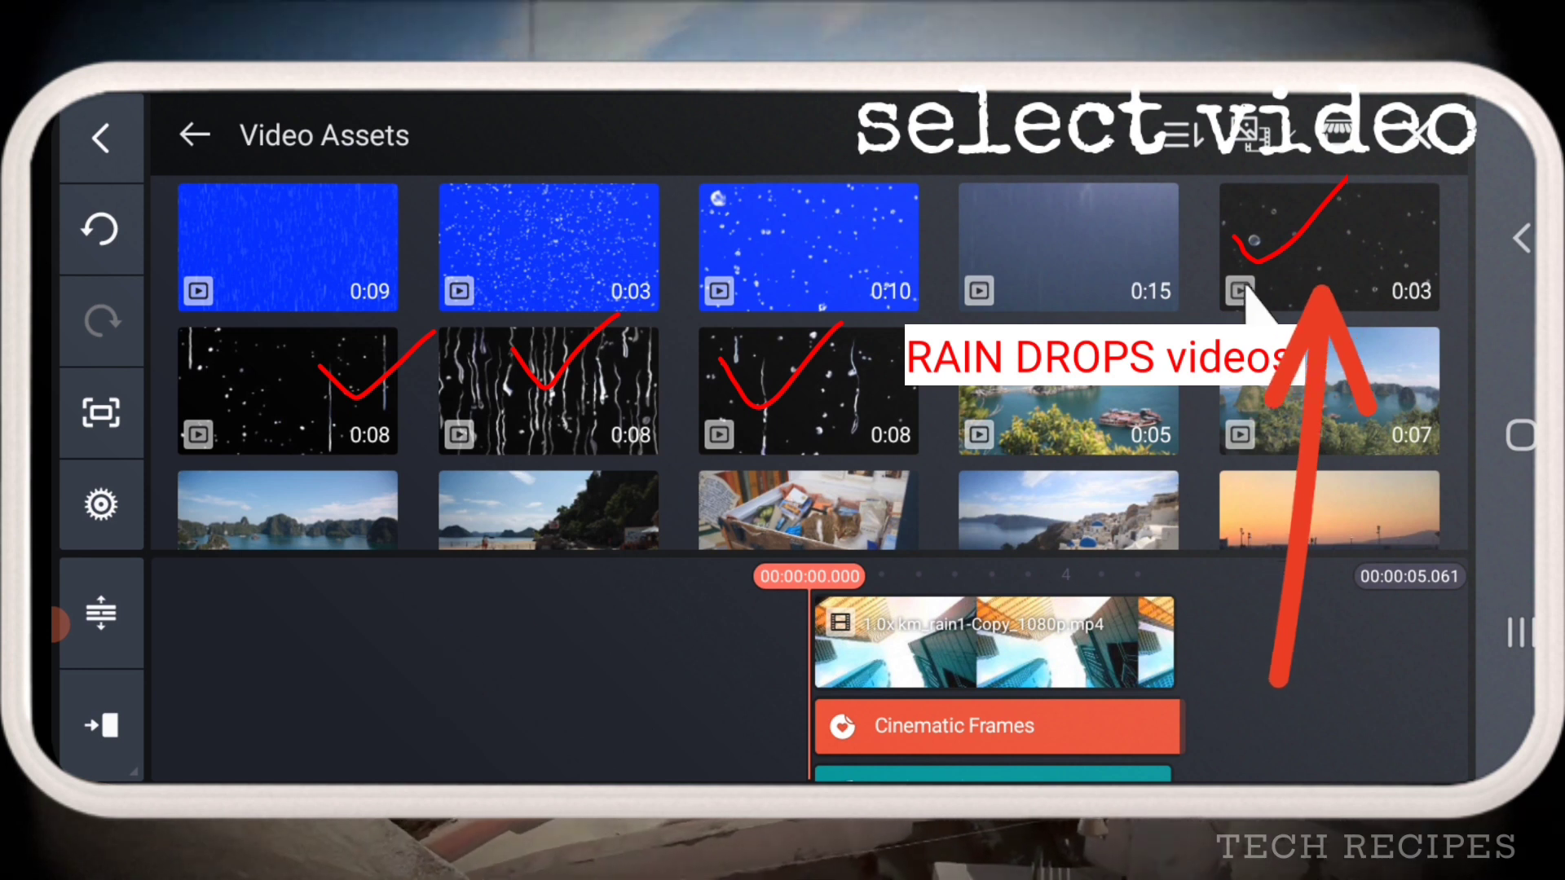
left_click(1299, 261)
left_click(1247, 696)
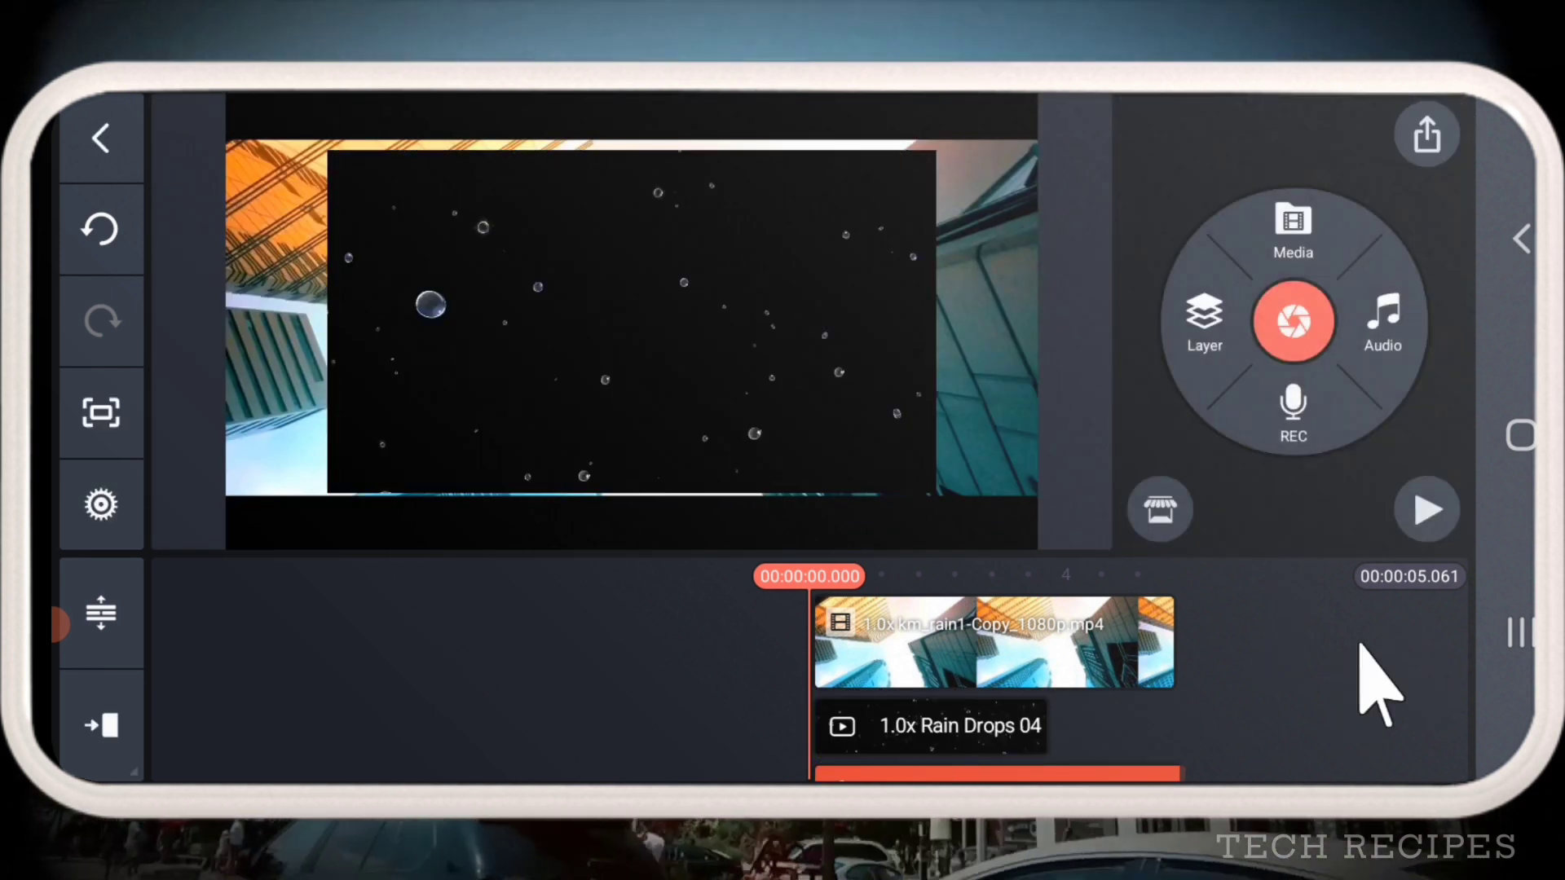
Keep the Rain Drops 04 layer at its full length, set its blending mode to Screen and preview it.
left_click(935, 728)
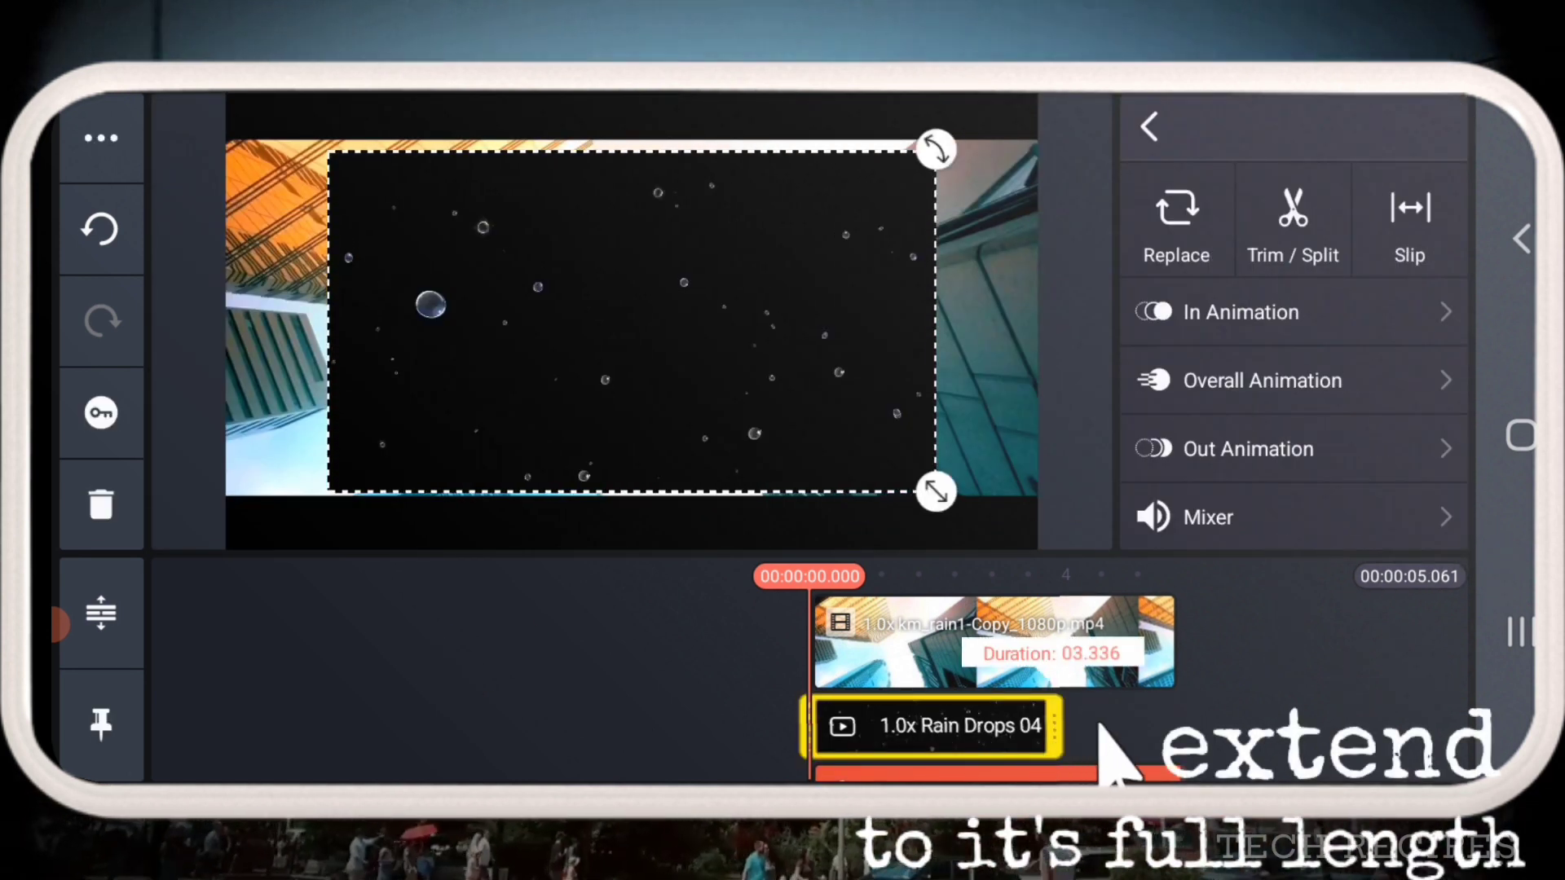
left_click_drag(1096, 727, 851, 727)
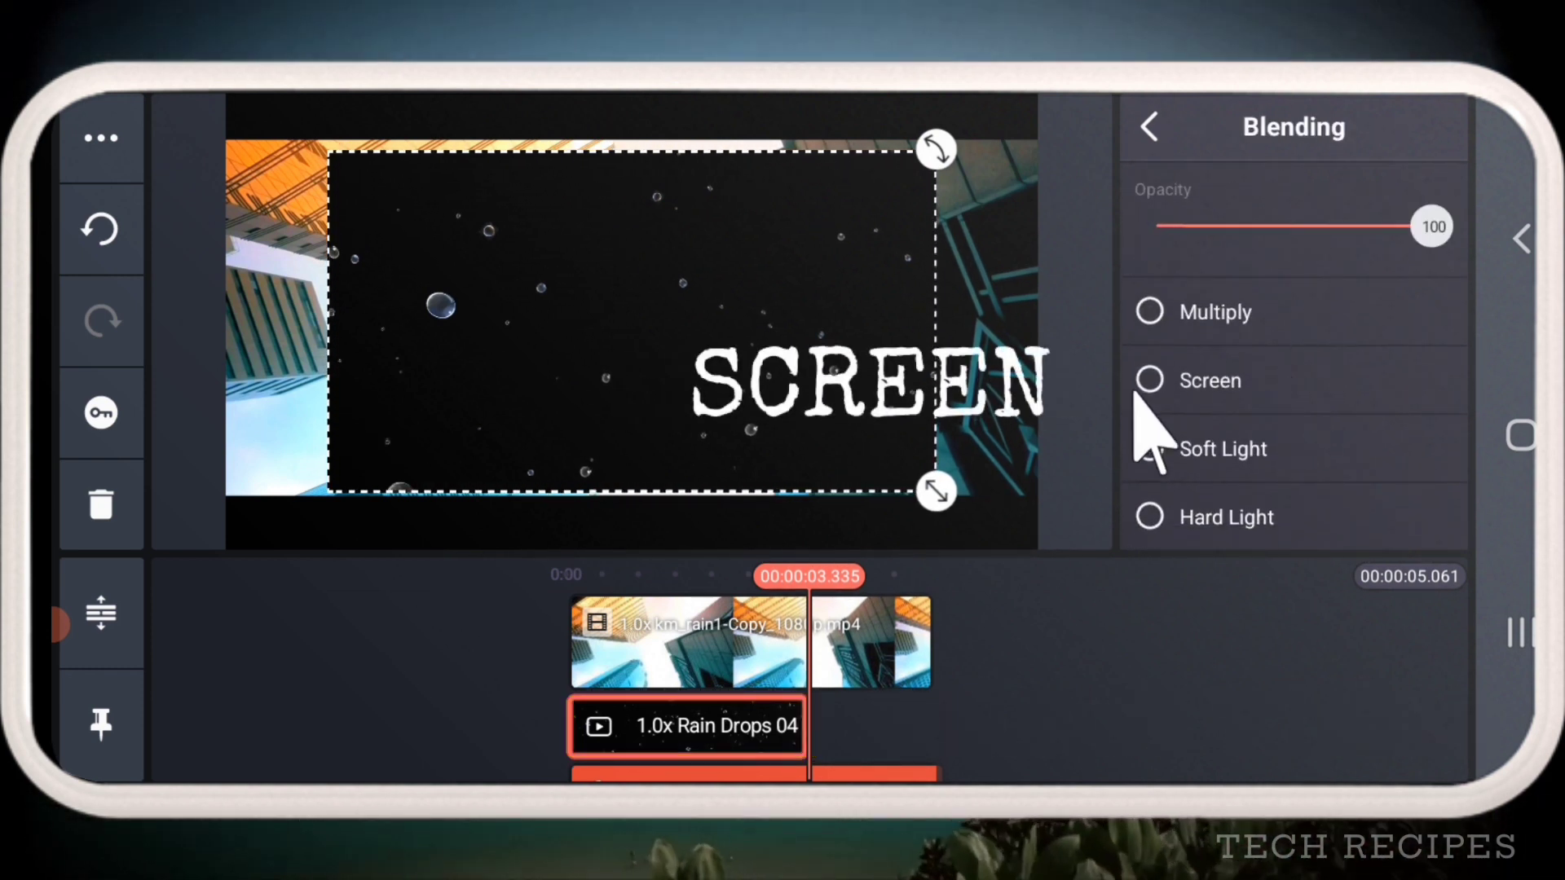
left_click(1151, 379)
left_click(1135, 634)
left_click(1426, 509)
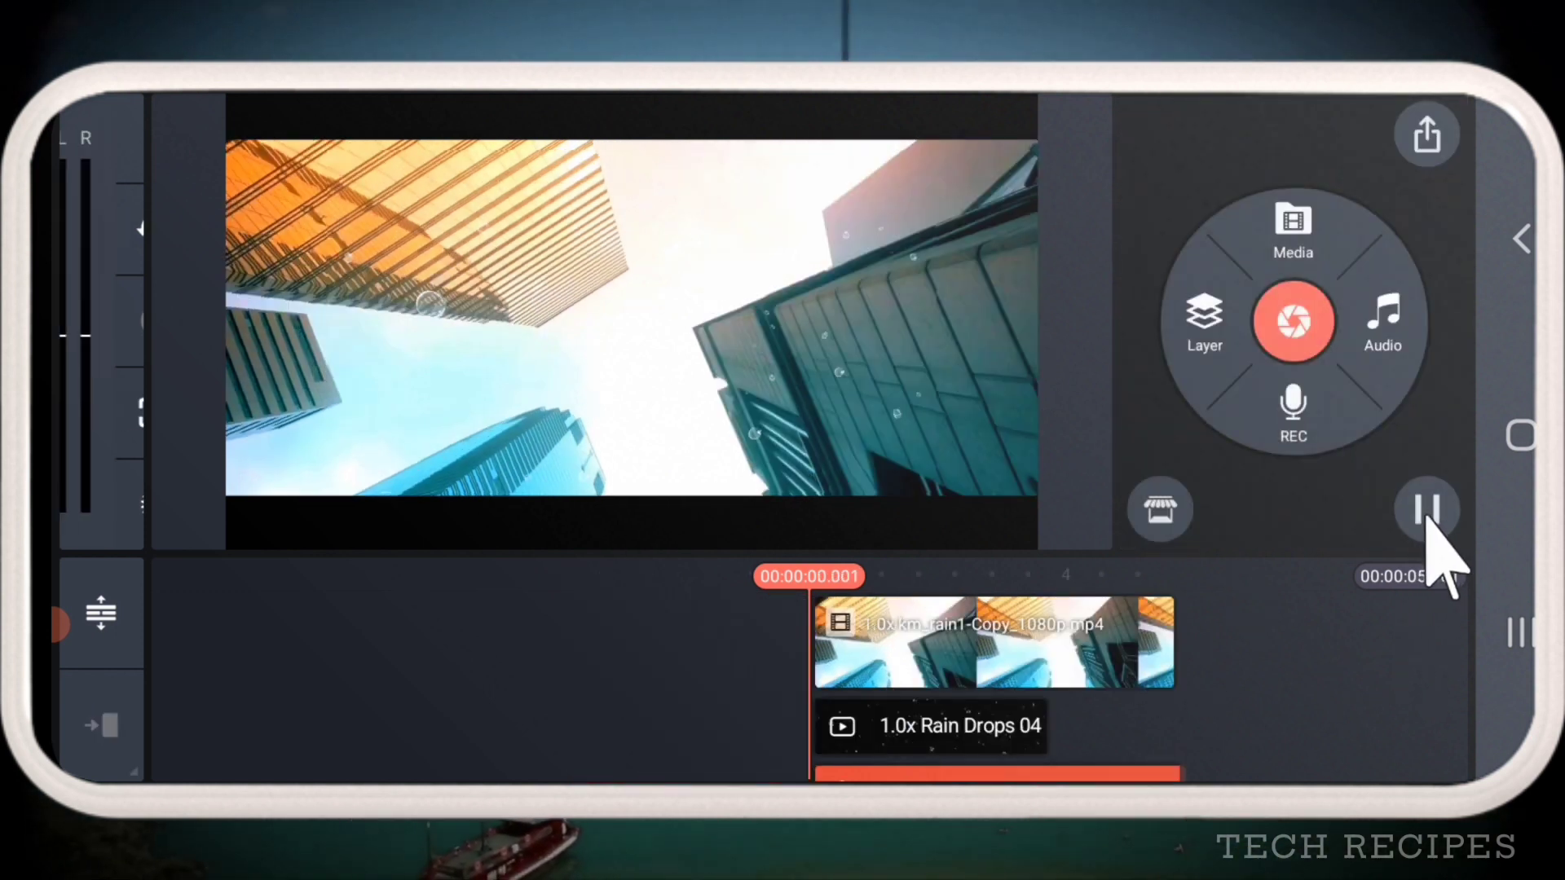
left_click(1249, 676)
Enlarge the Rain Drops 04 layer and position it so the drops cover the whole picture.
left_click(884, 724)
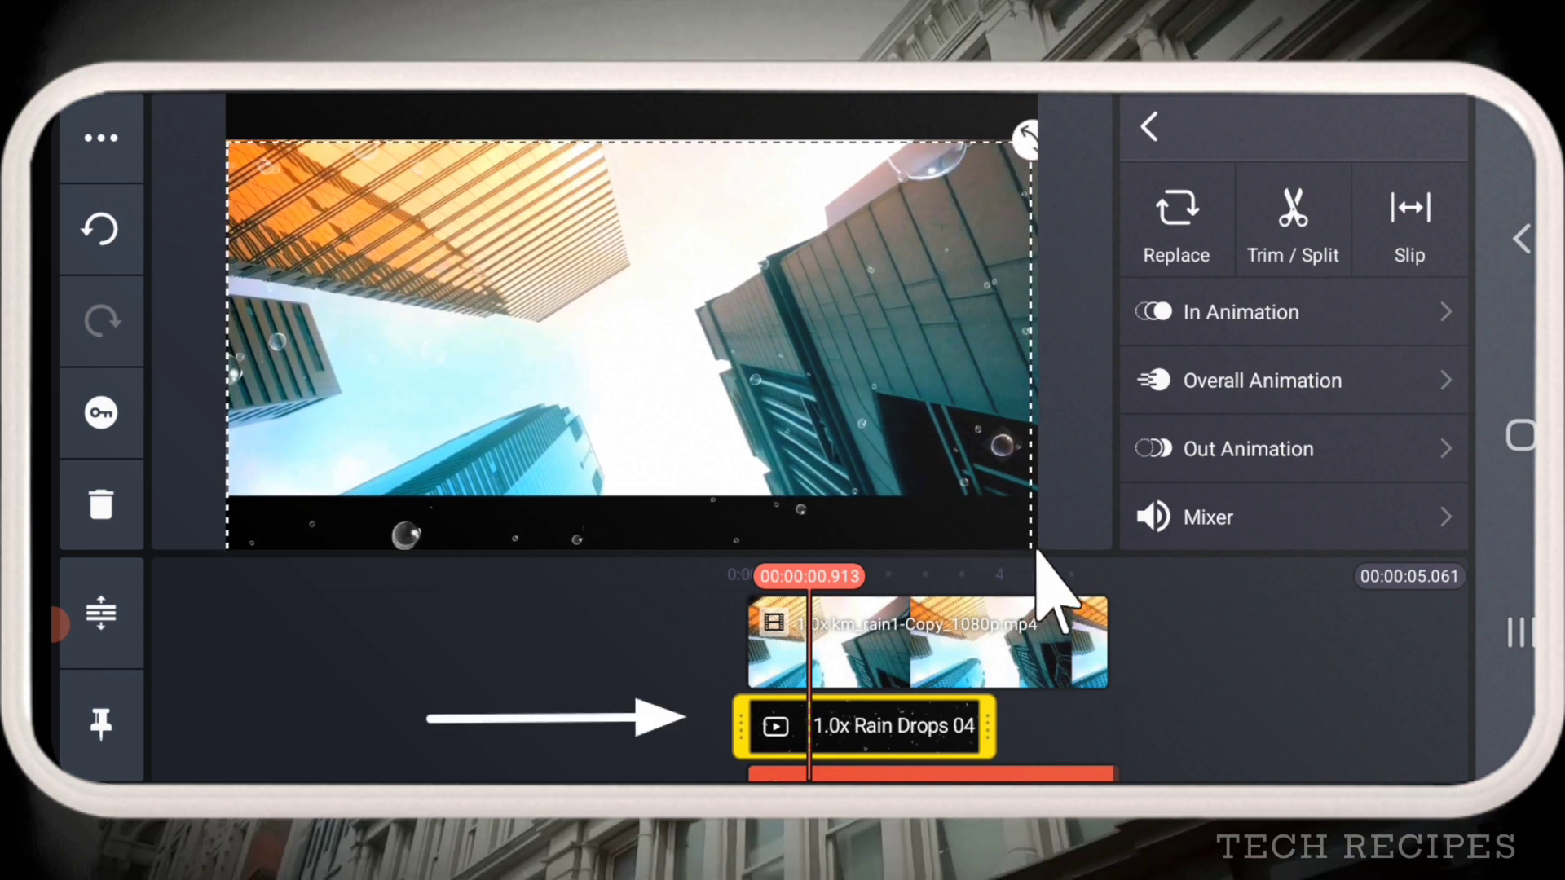
left_click_drag(996, 432, 1003, 419)
left_click(1251, 718)
Duplicate the Rain Drops 04 layer and place the copy right after the original to fill the timeline.
left_click(929, 729)
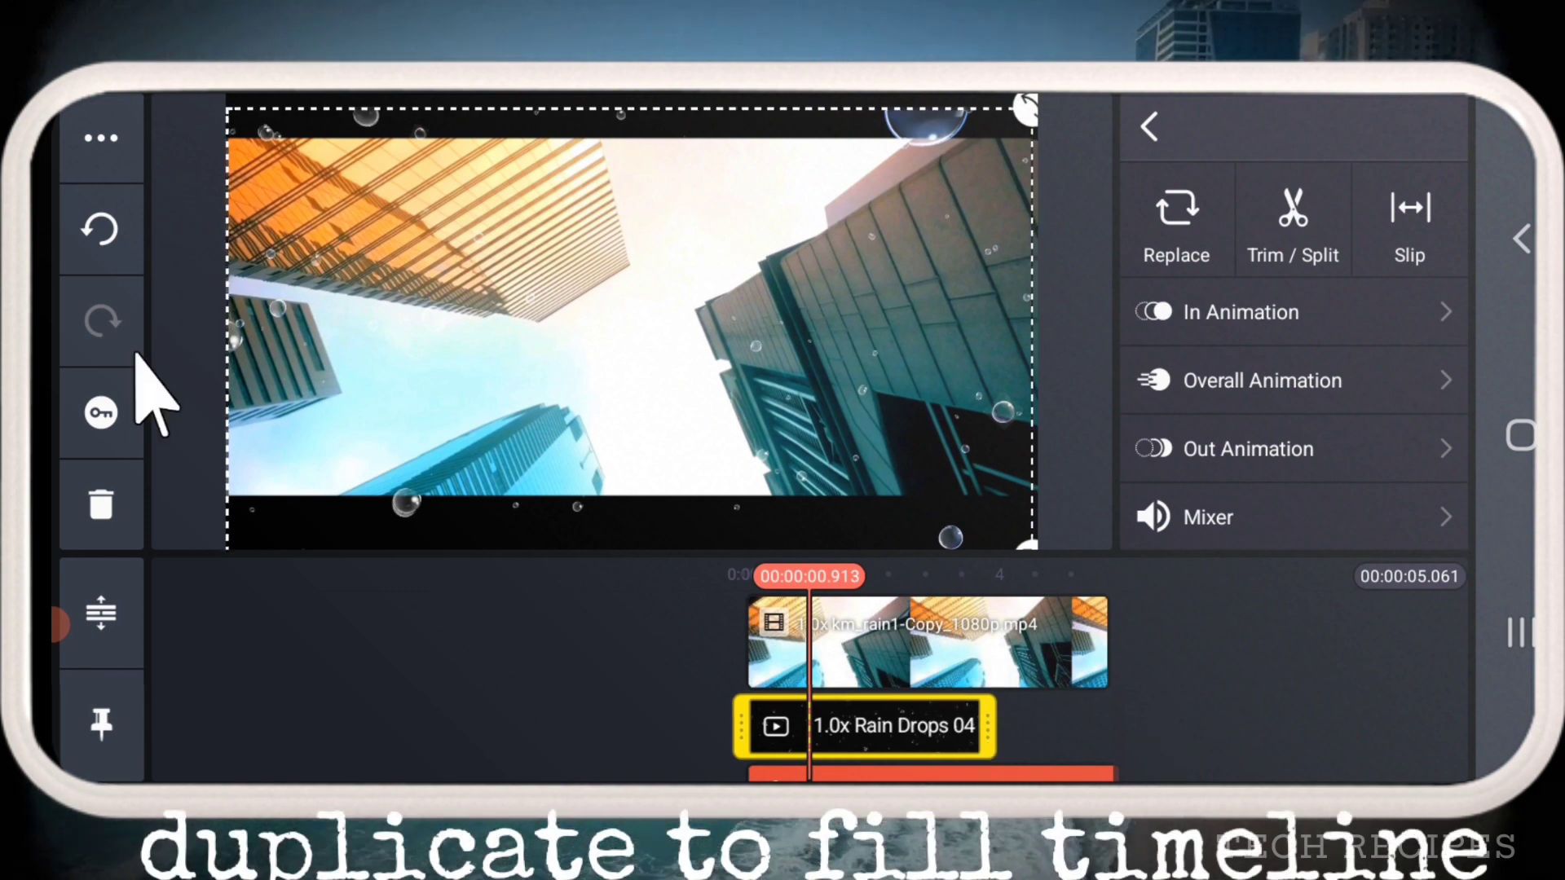
left_click(102, 139)
left_click(342, 130)
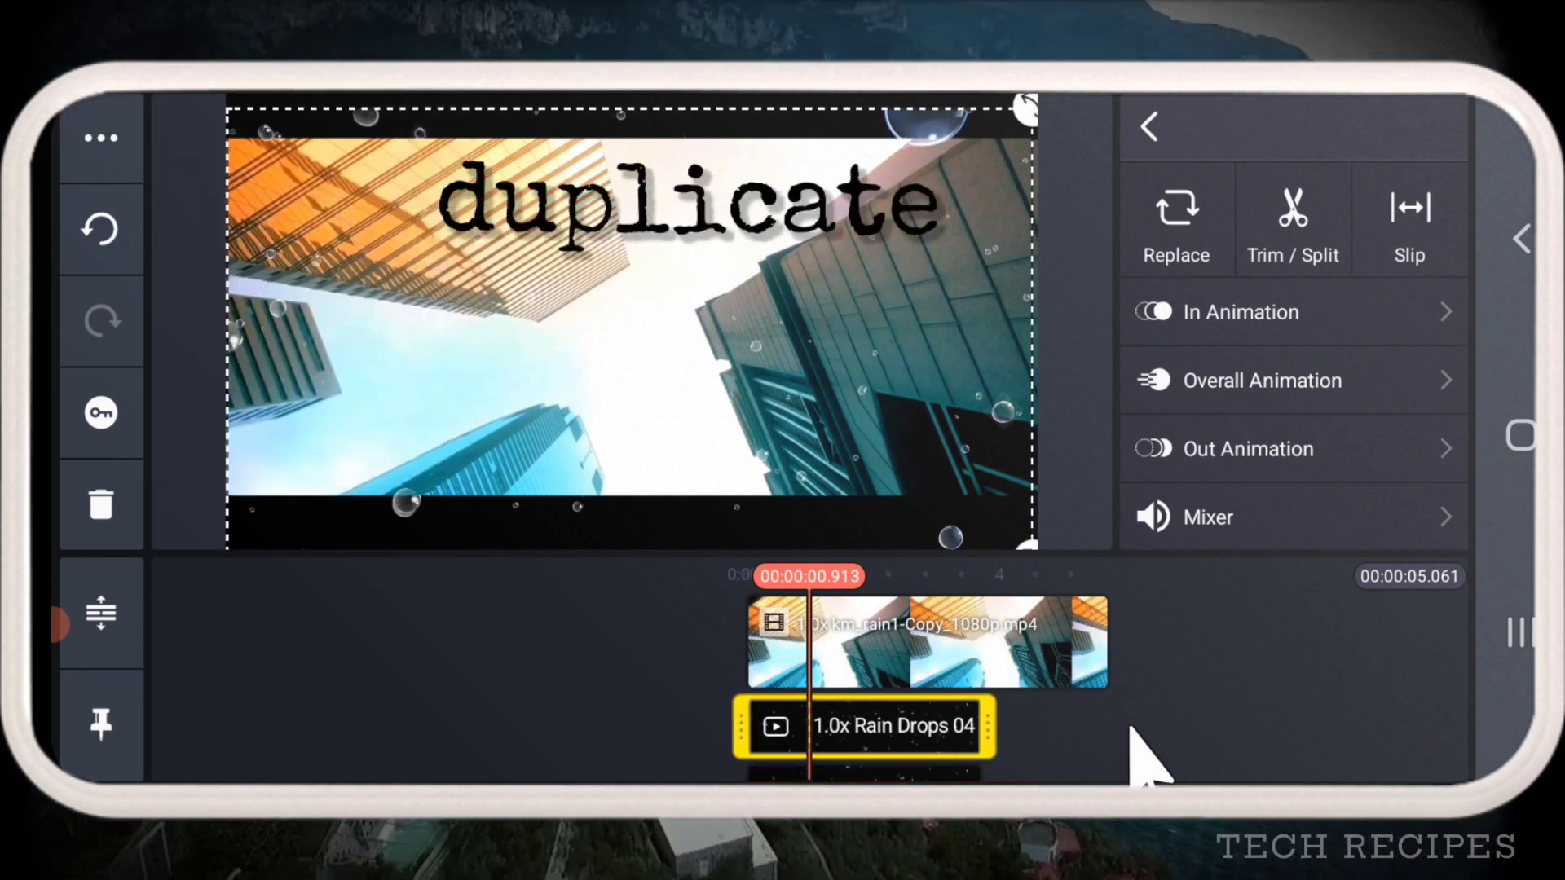
left_click(1124, 709)
left_click(866, 744)
left_click(978, 746)
left_click_drag(913, 742, 852, 687)
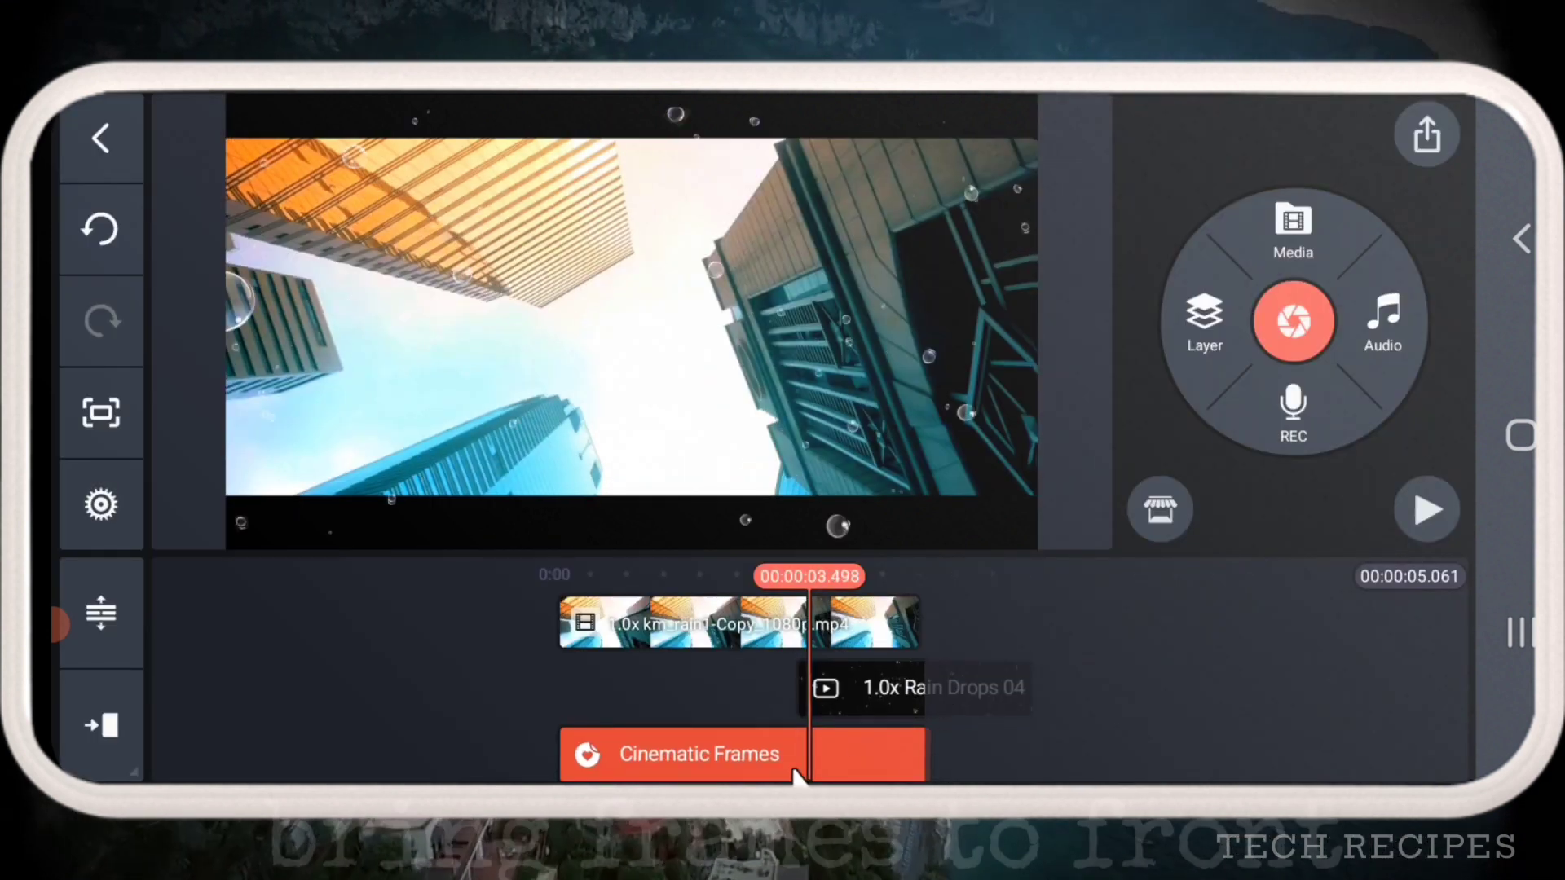
Bring the Cinematic Frames layer to the front, above the raindrop layers.
left_click_drag(1104, 660, 1194, 717)
left_click(943, 750)
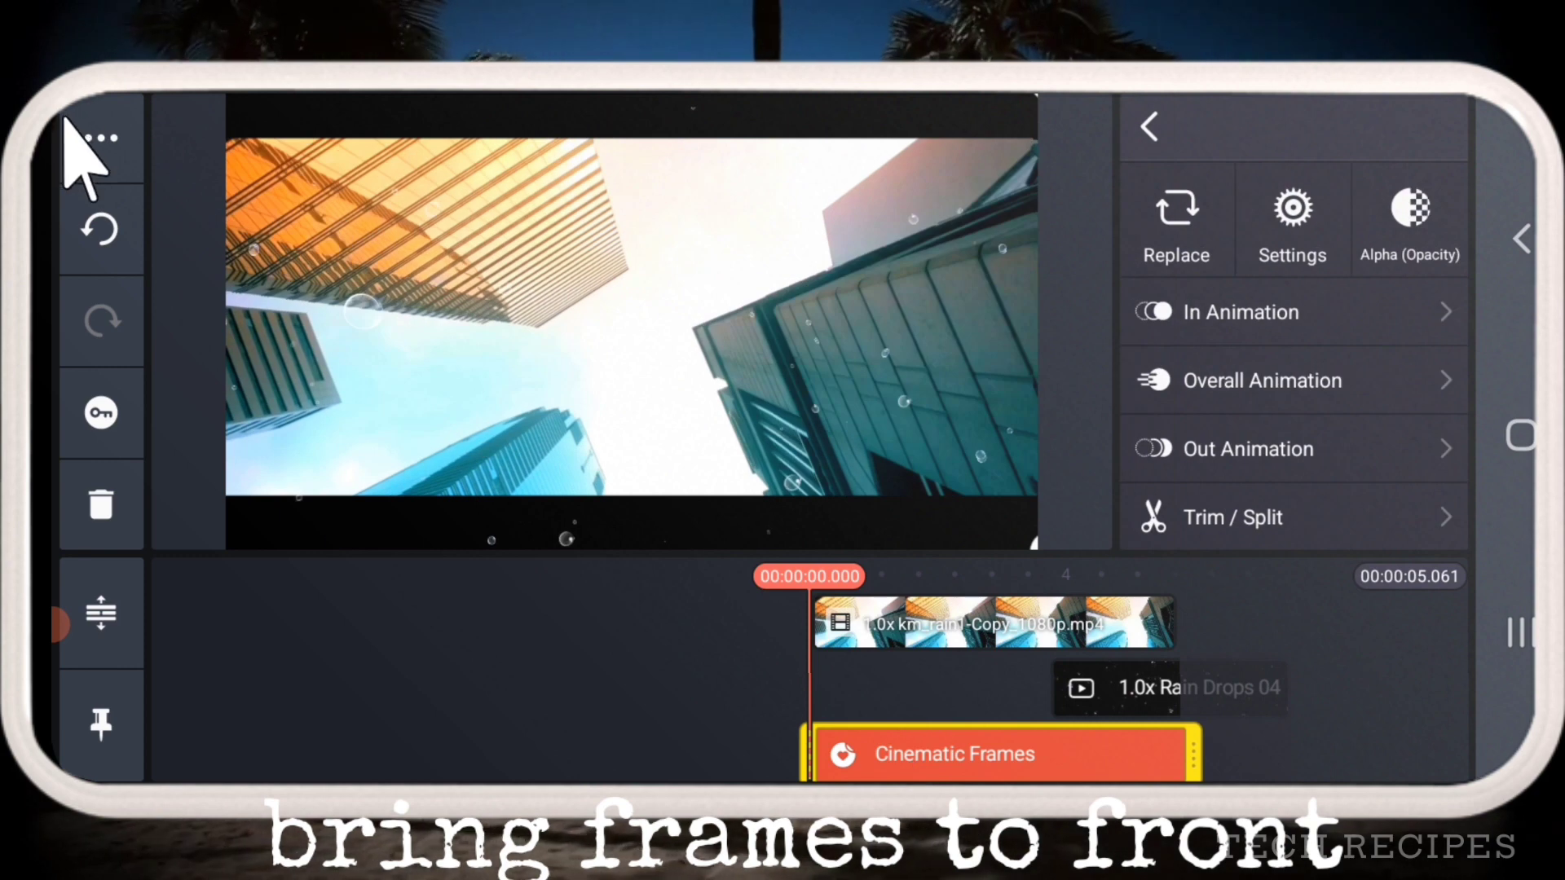
left_click(93, 142)
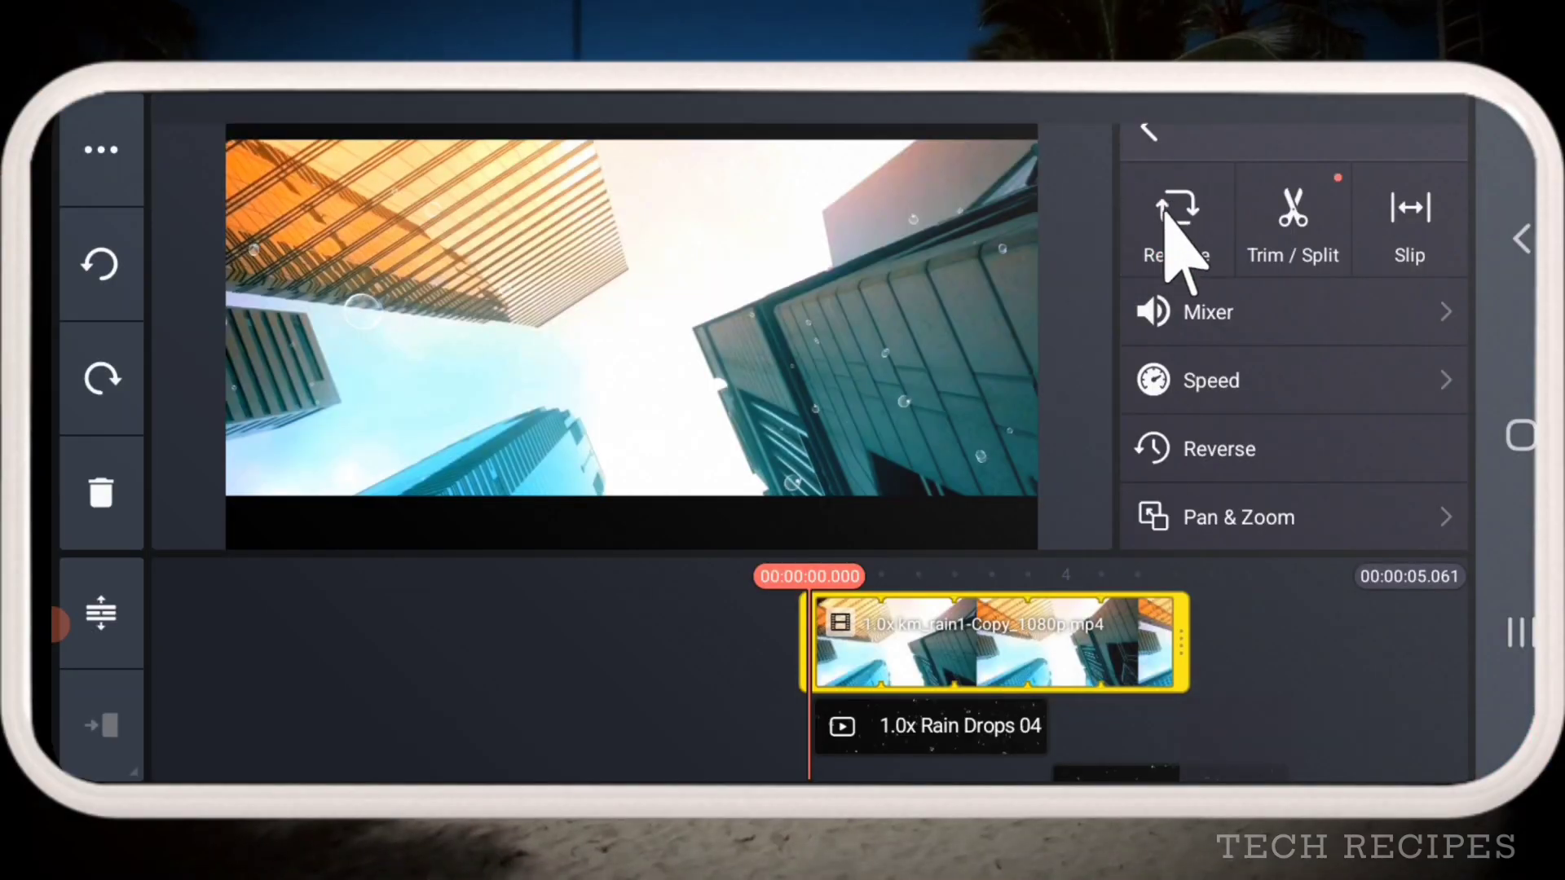
Replace the skyscraper clip with the 6-second helicopter clip from the KineMaster folder and preview it.
left_click(1173, 228)
left_click(1257, 416)
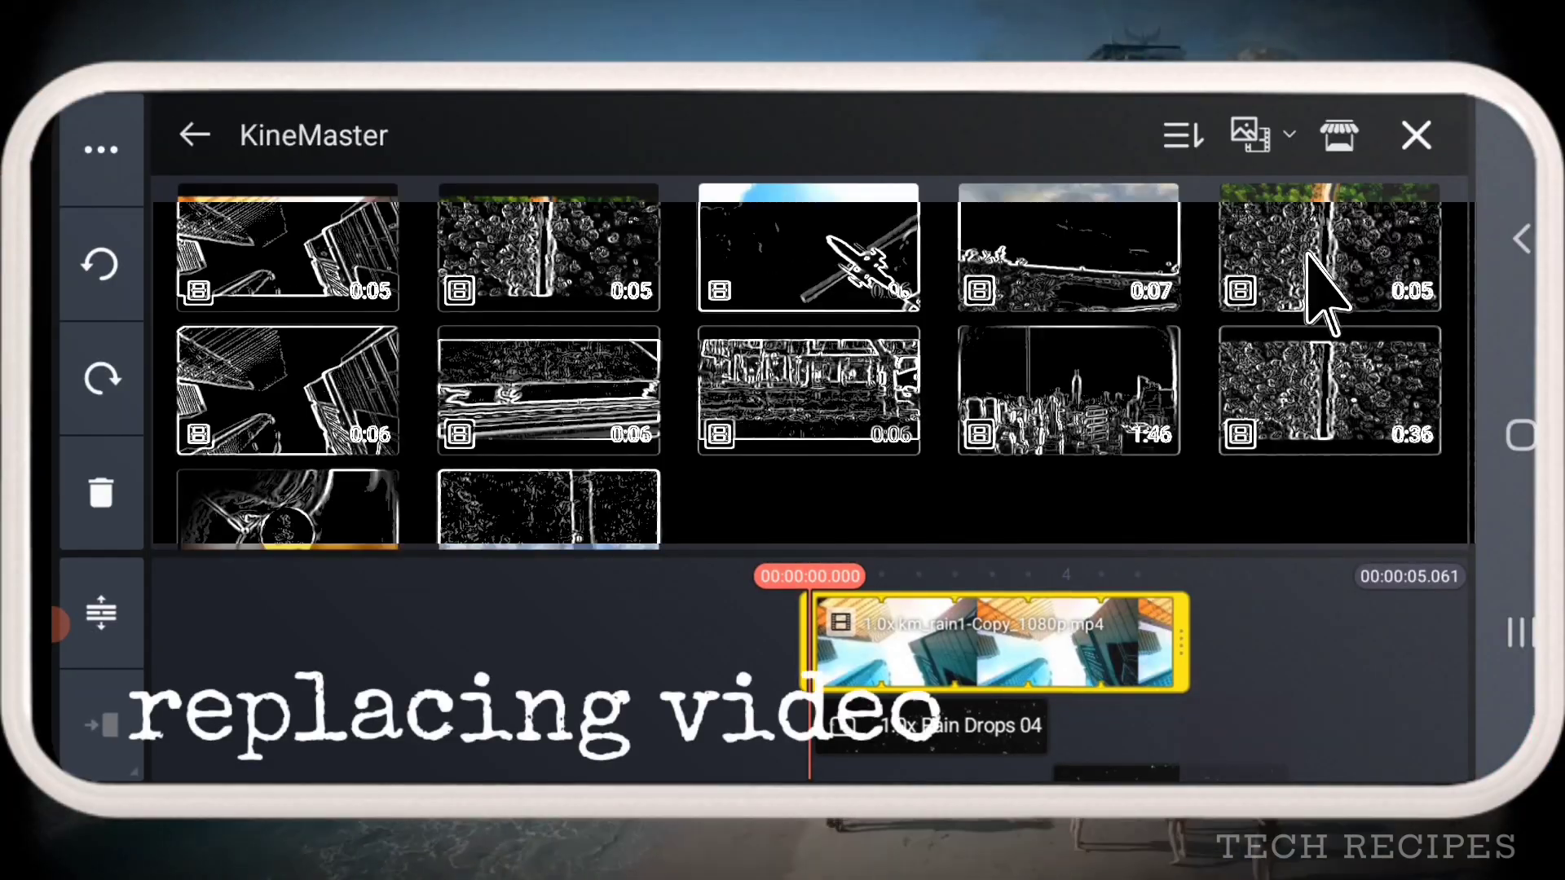
left_click(847, 277)
left_click(1220, 613)
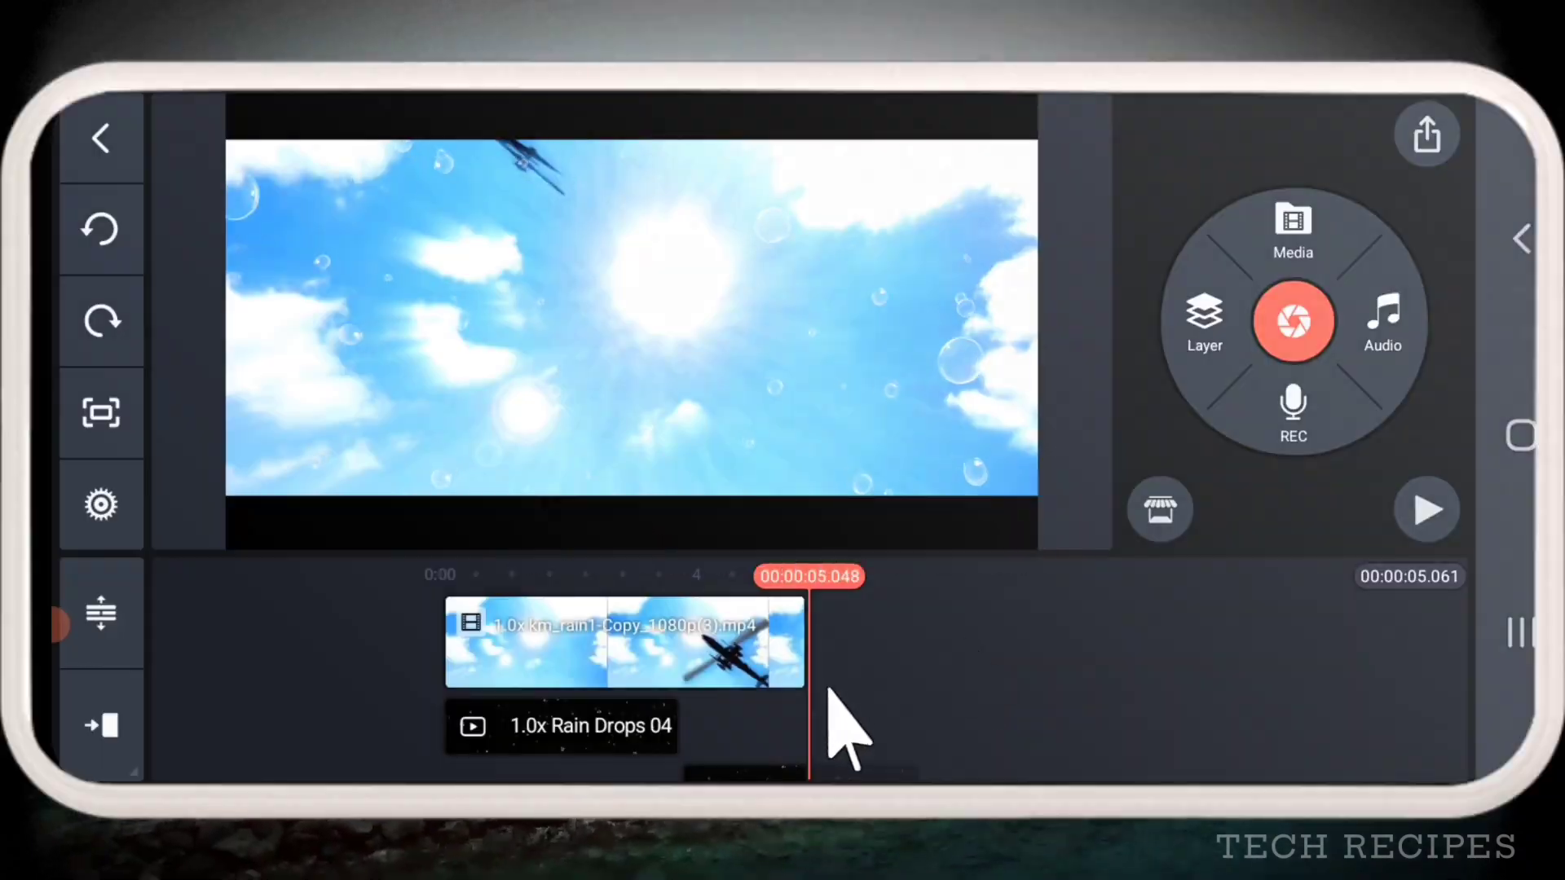
Remove the Rain Drops 04 layers and replace the helicopter clip with the 7-second sunset field clip.
left_click_drag(839, 717, 775, 744)
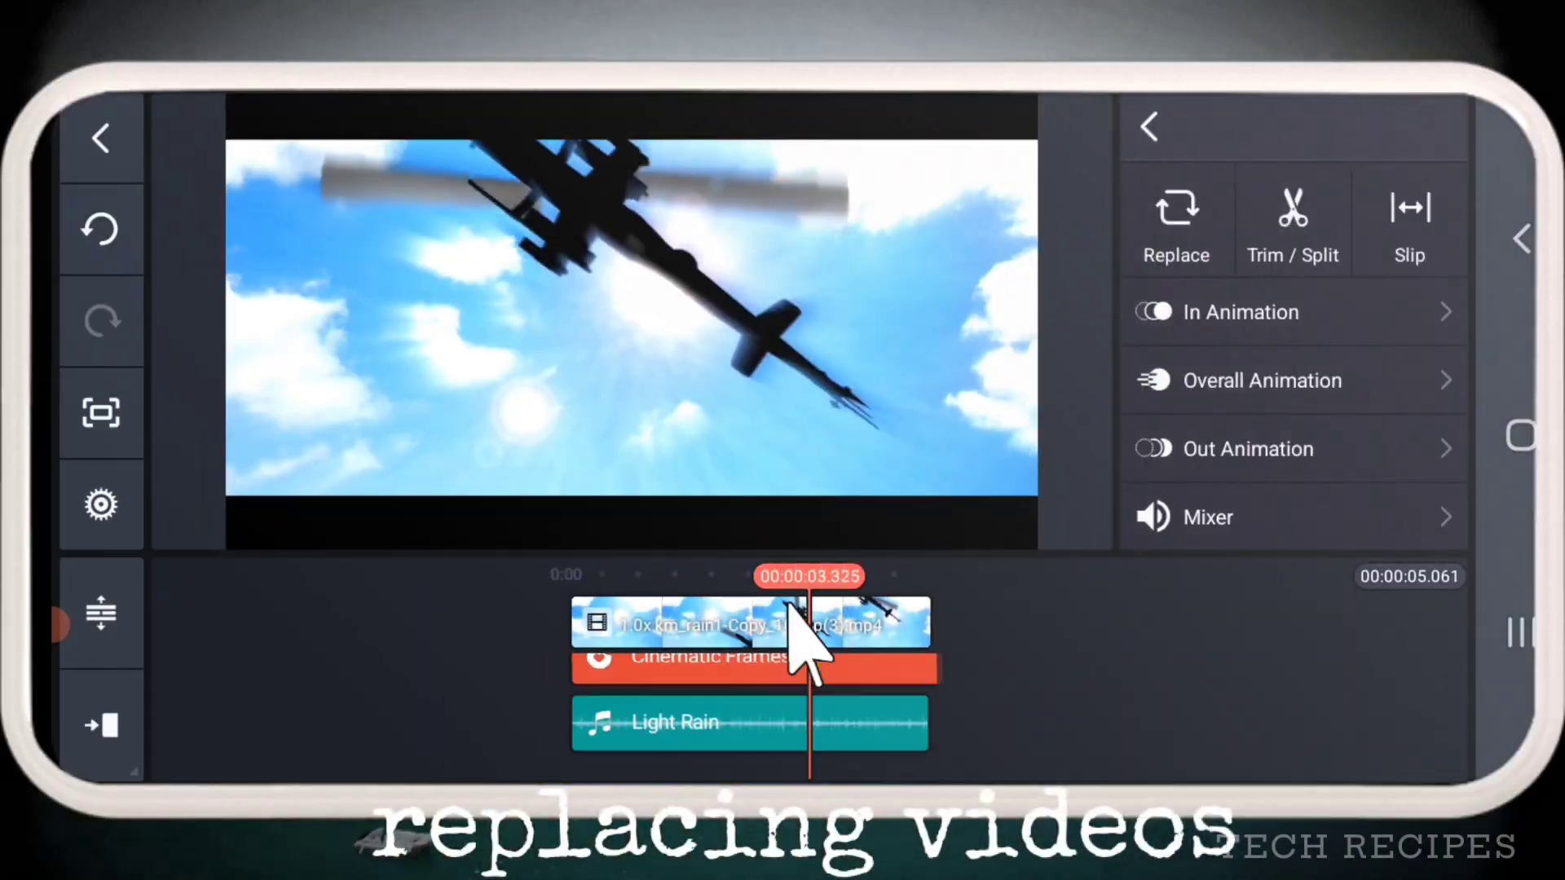
left_click(804, 629)
left_click(1183, 218)
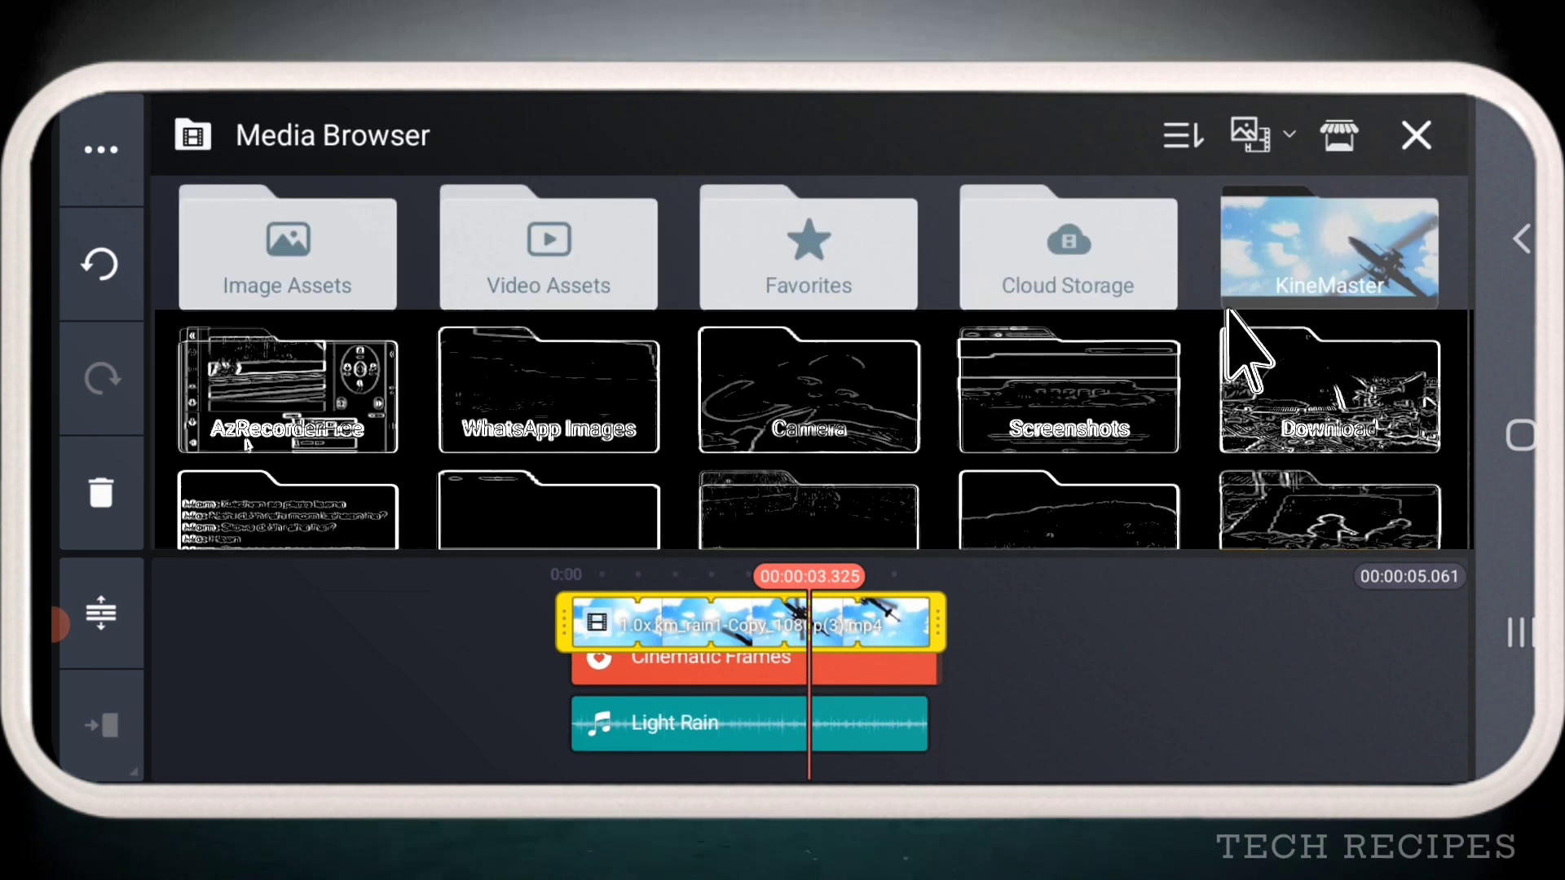
left_click(1276, 262)
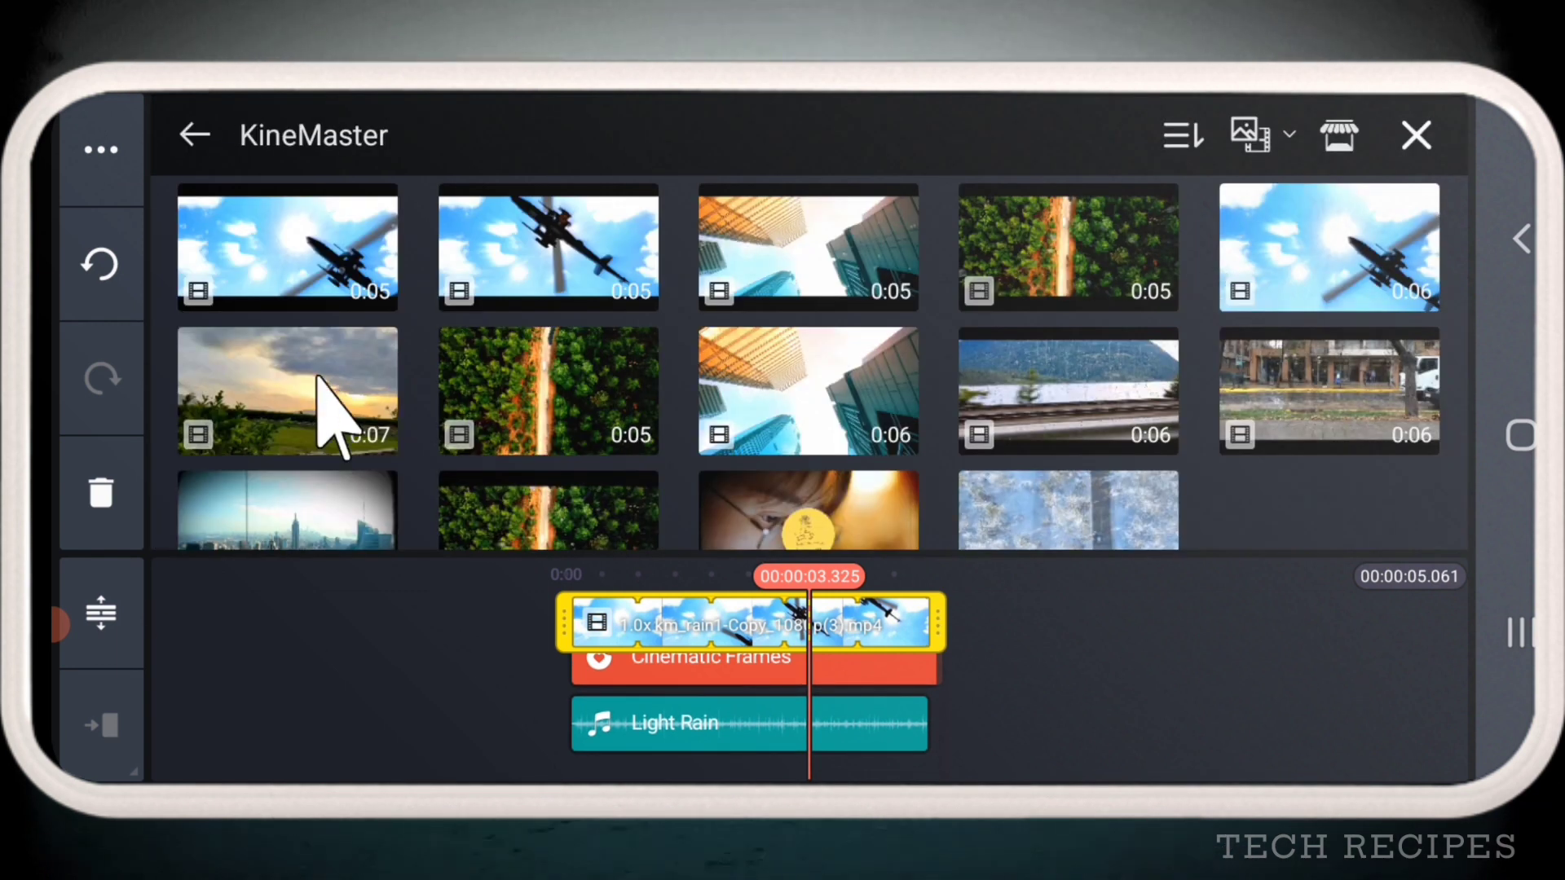
left_click(319, 383)
left_click(1258, 726)
left_click_drag(1204, 682, 1345, 688)
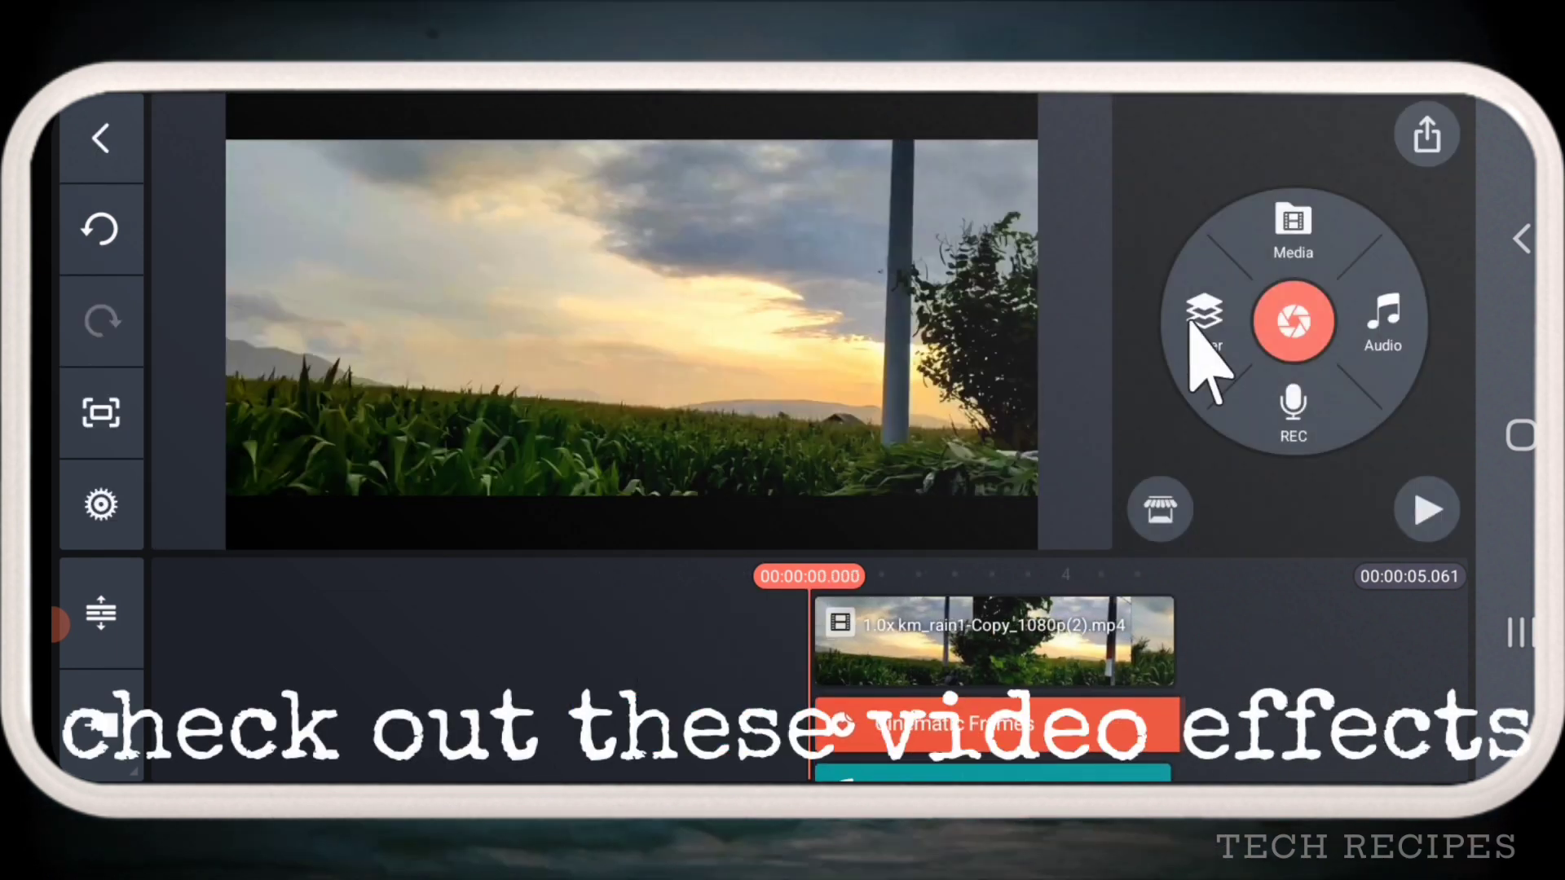
Add the Rain Drops 03 clip from Video Assets as a layer and enlarge it to cover the frame.
left_click(1134, 212)
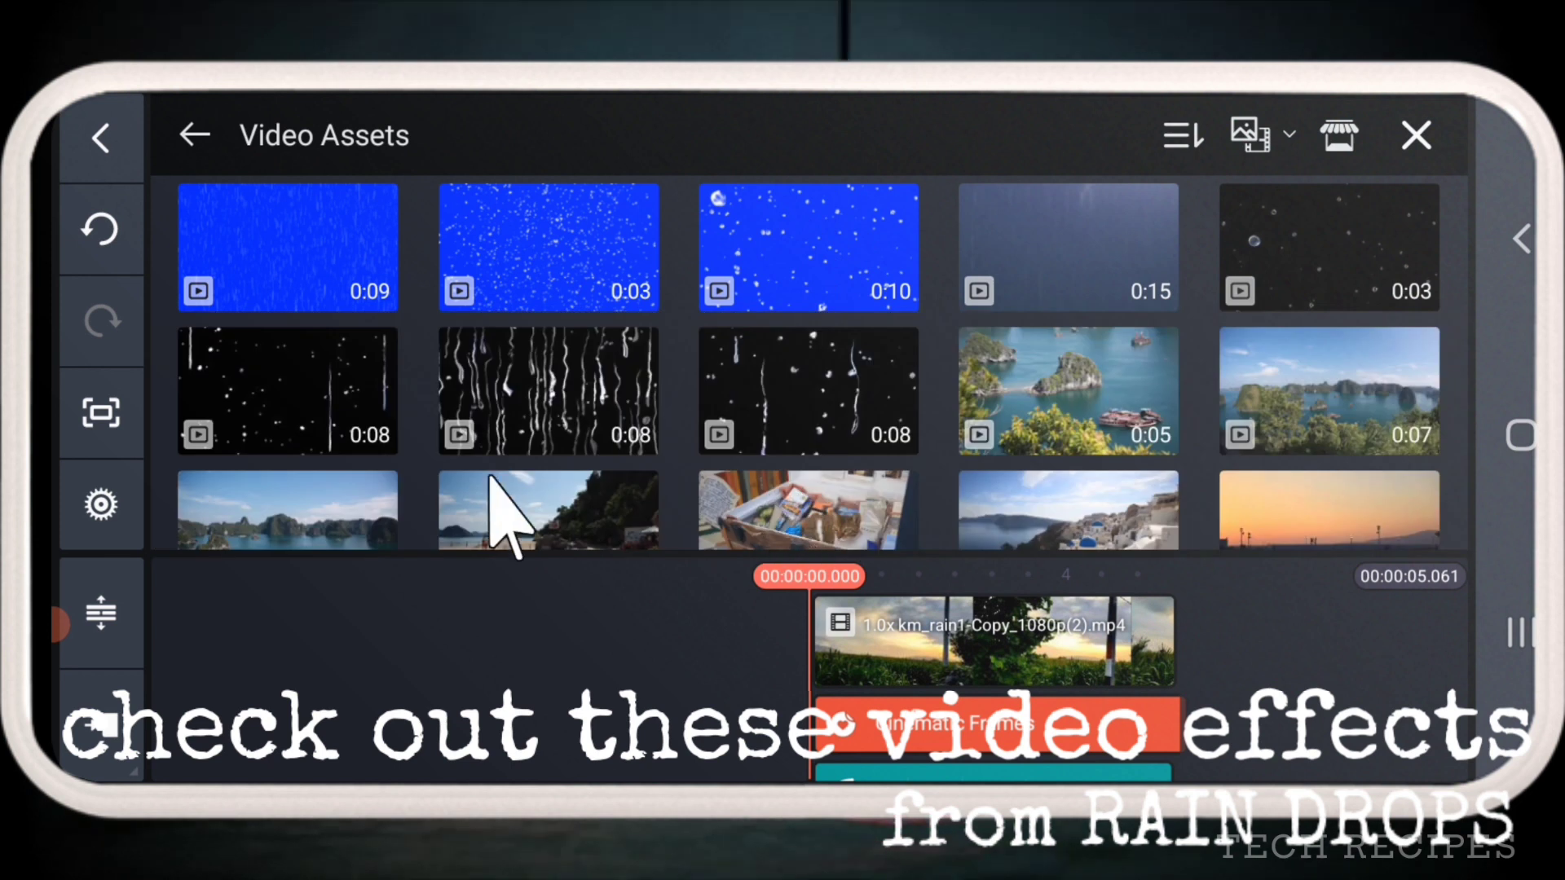
left_click(320, 410)
left_click_drag(691, 405, 603, 352)
left_click_drag(856, 485, 953, 473)
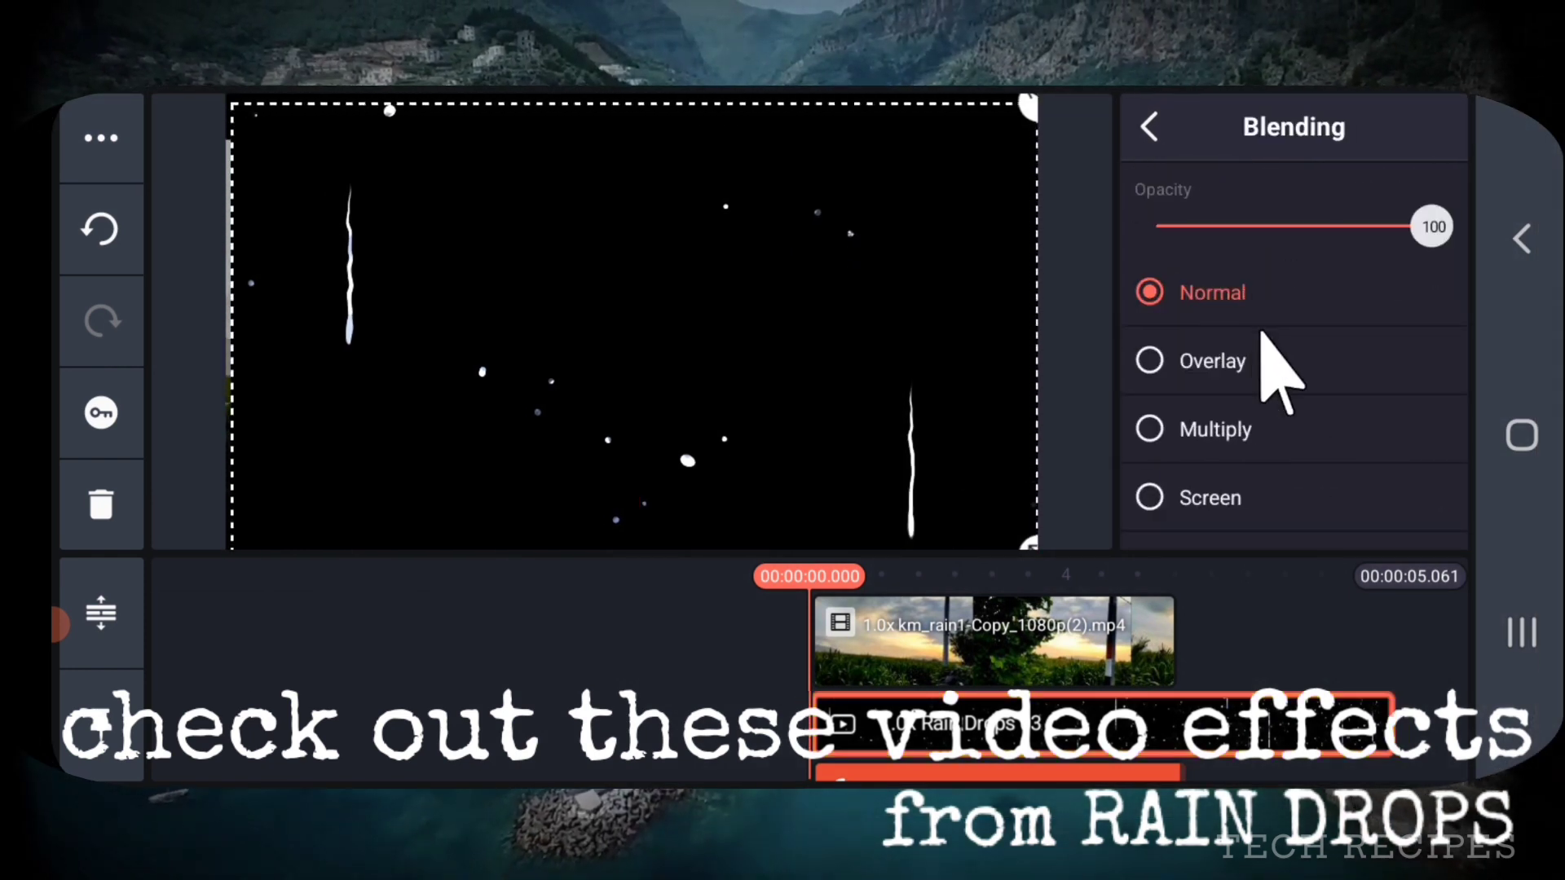
Set the Rain Drops 03 layer's blending mode to Screen and bring the Cinematic Frames layer to the front.
left_click(1145, 498)
left_click(541, 676)
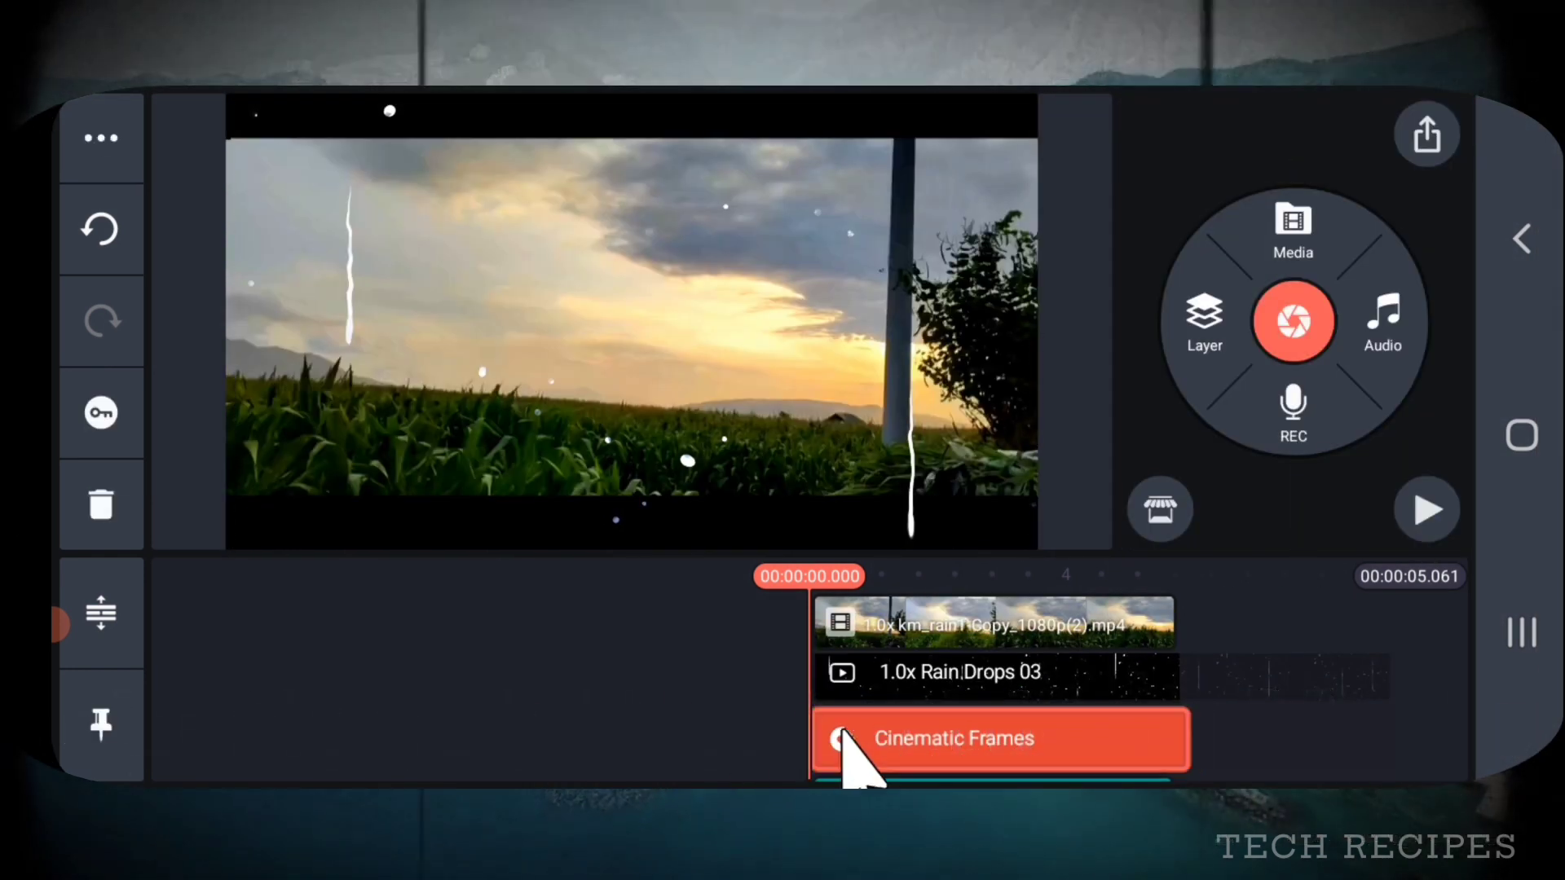
left_click(883, 741)
left_click(106, 137)
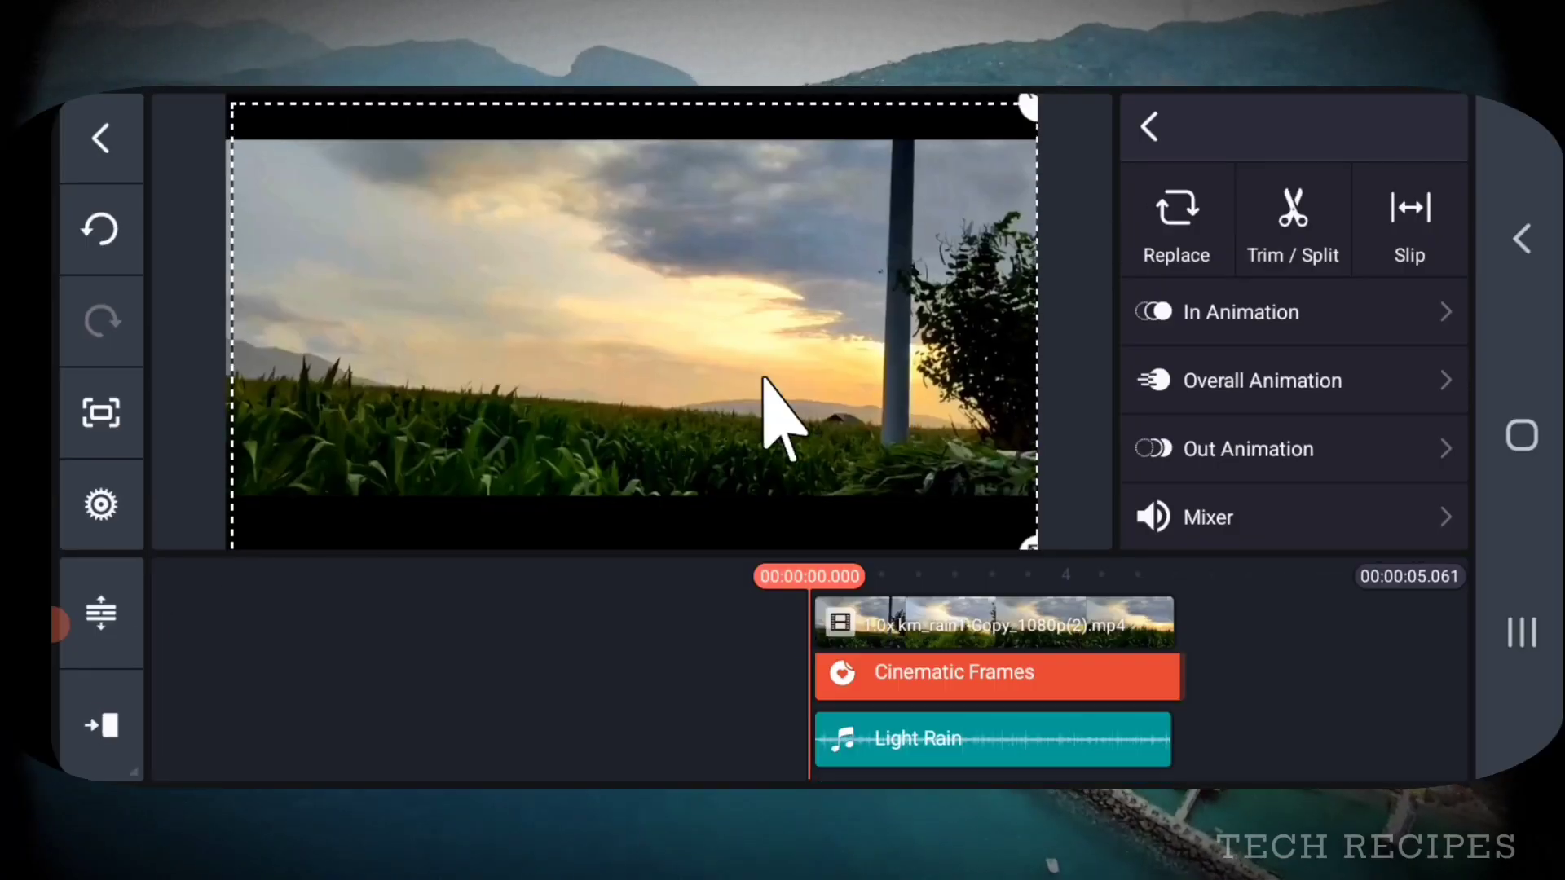
Swap the Rain Drops 03 layer for the Rain Drops 02 clip from Video Assets, enlarged to cover the frame.
left_click(766, 383)
left_click(1198, 348)
left_click(1170, 245)
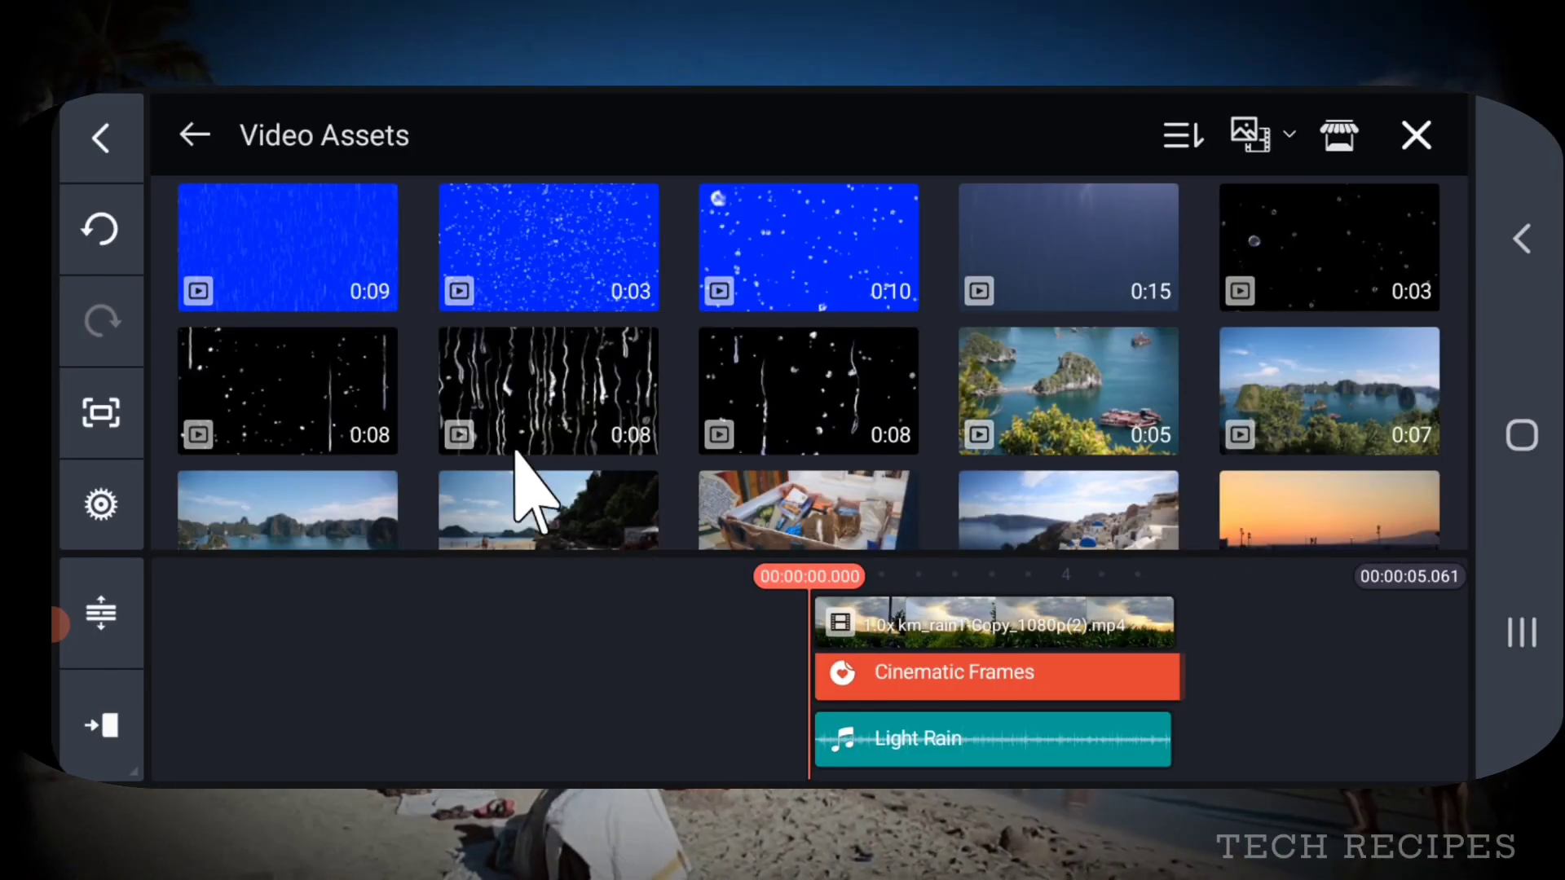
left_click(546, 391)
left_click_drag(855, 477, 1039, 538)
mouse_move(794, 399)
left_mouse_down()
mouse_move(775, 427)
mouse_move(786, 411)
left_mouse_up()
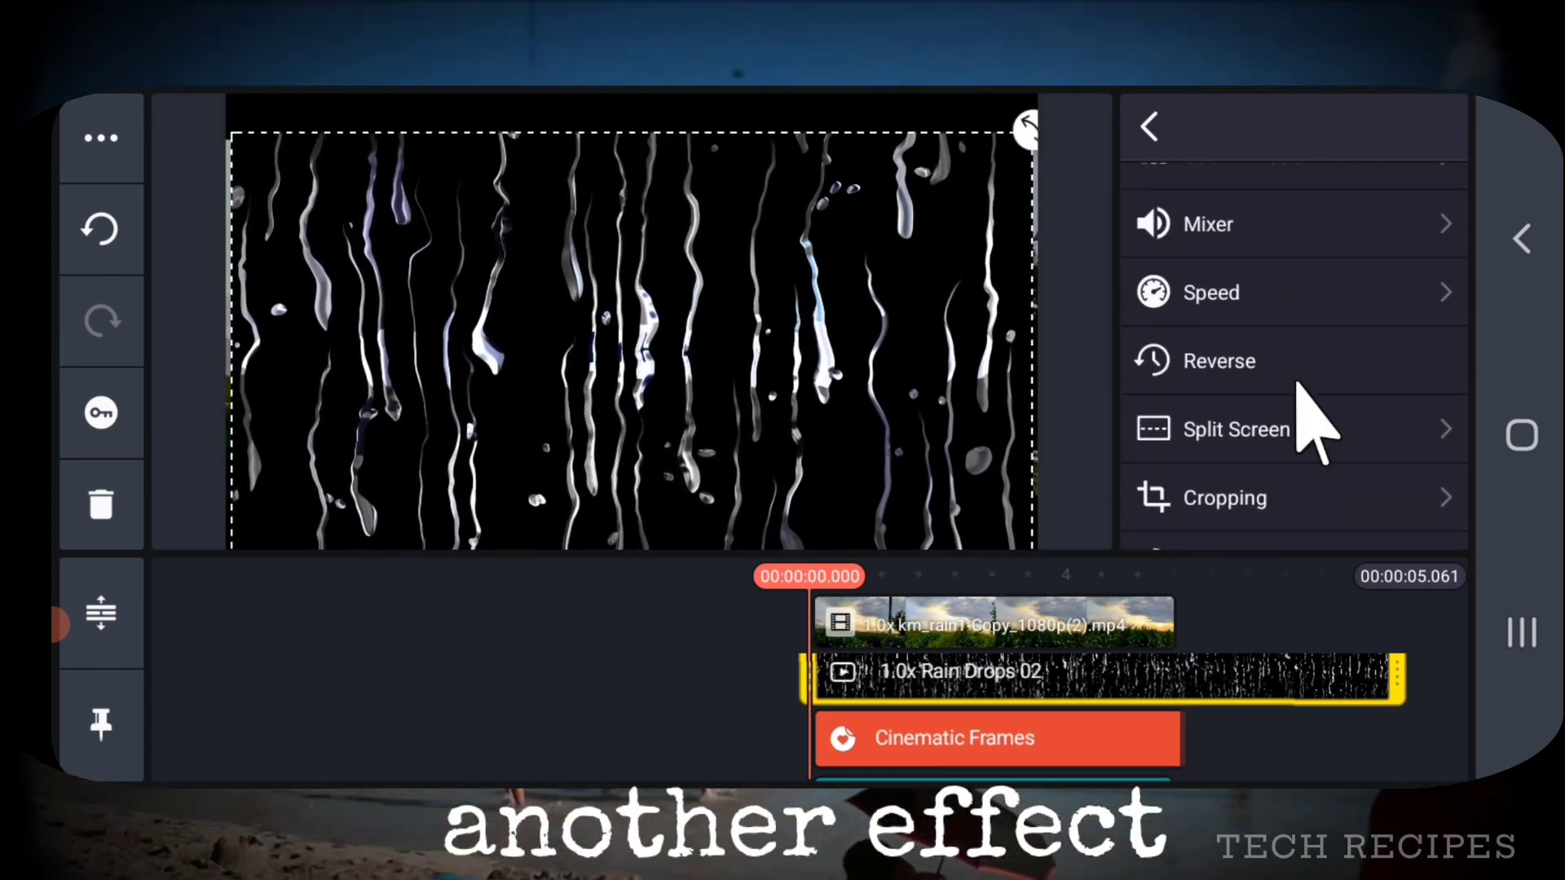
Set the Rain Drops 02 layer's blending mode to Screen and bring the Cinematic Frames layer to the front.
scroll(1299, 424, "down", 6)
left_click(1302, 444)
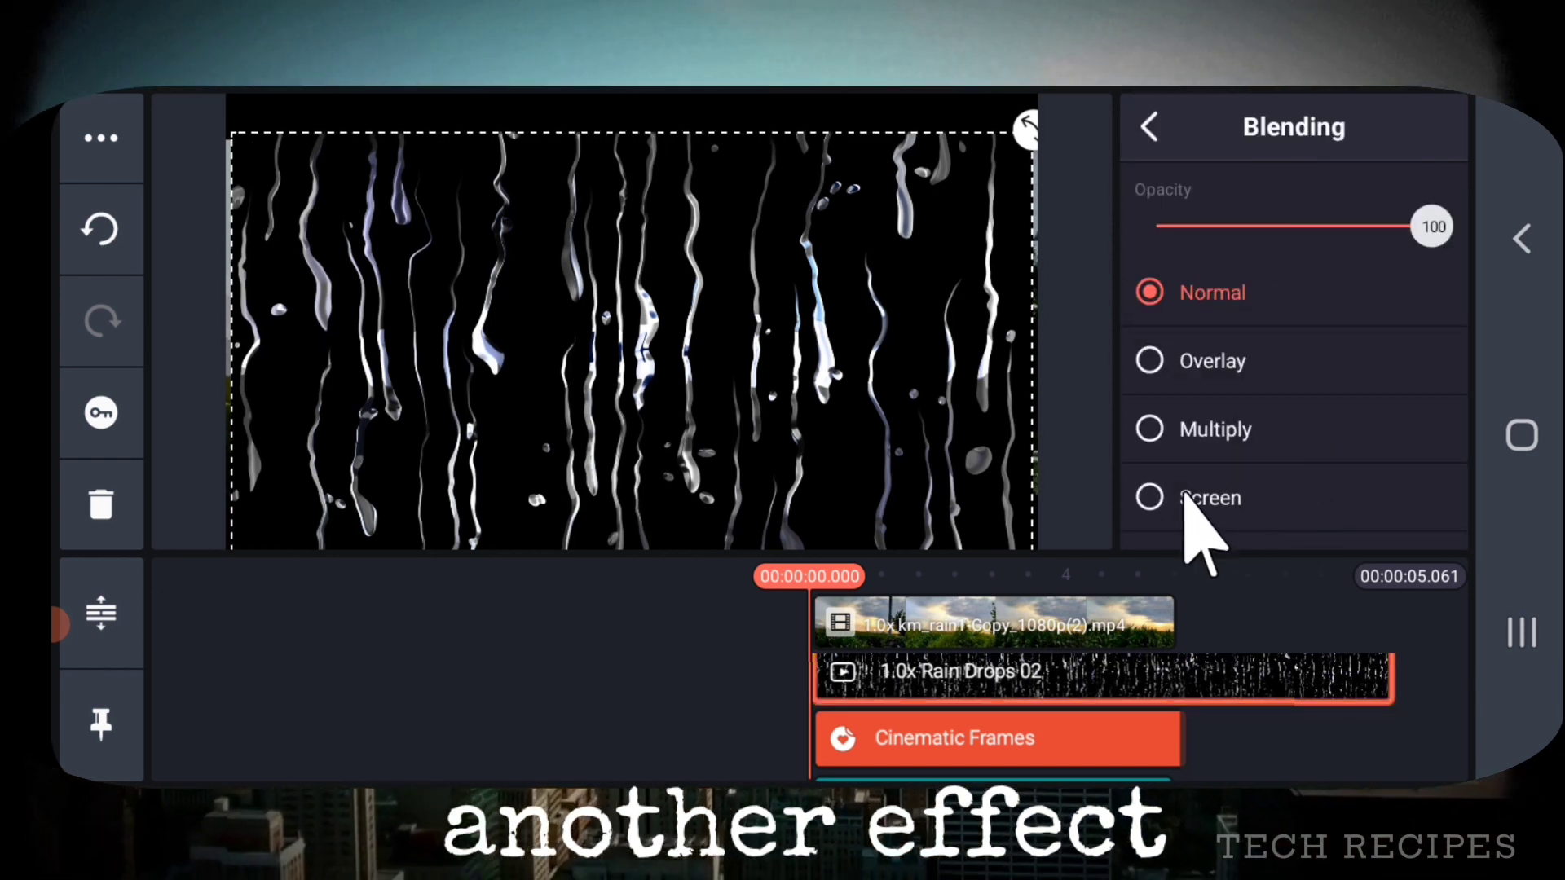
left_click(762, 722)
left_click(1066, 669)
left_click(92, 139)
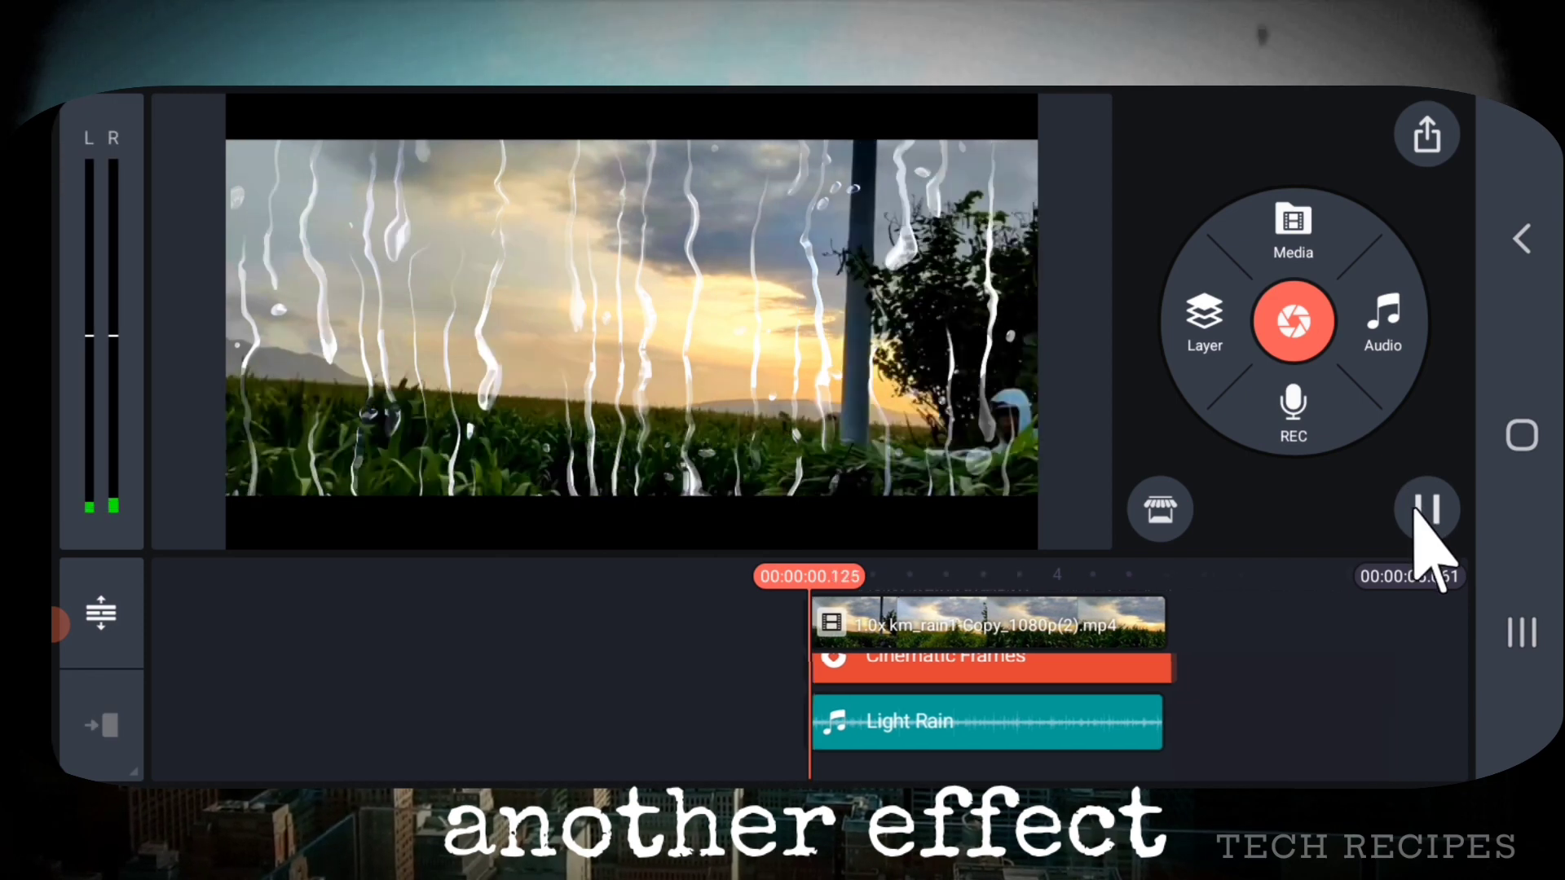
Lower the opacity of the Rain Drops 02 layer and play the project to check the softer streaks.
left_click(1171, 646)
left_click(883, 677)
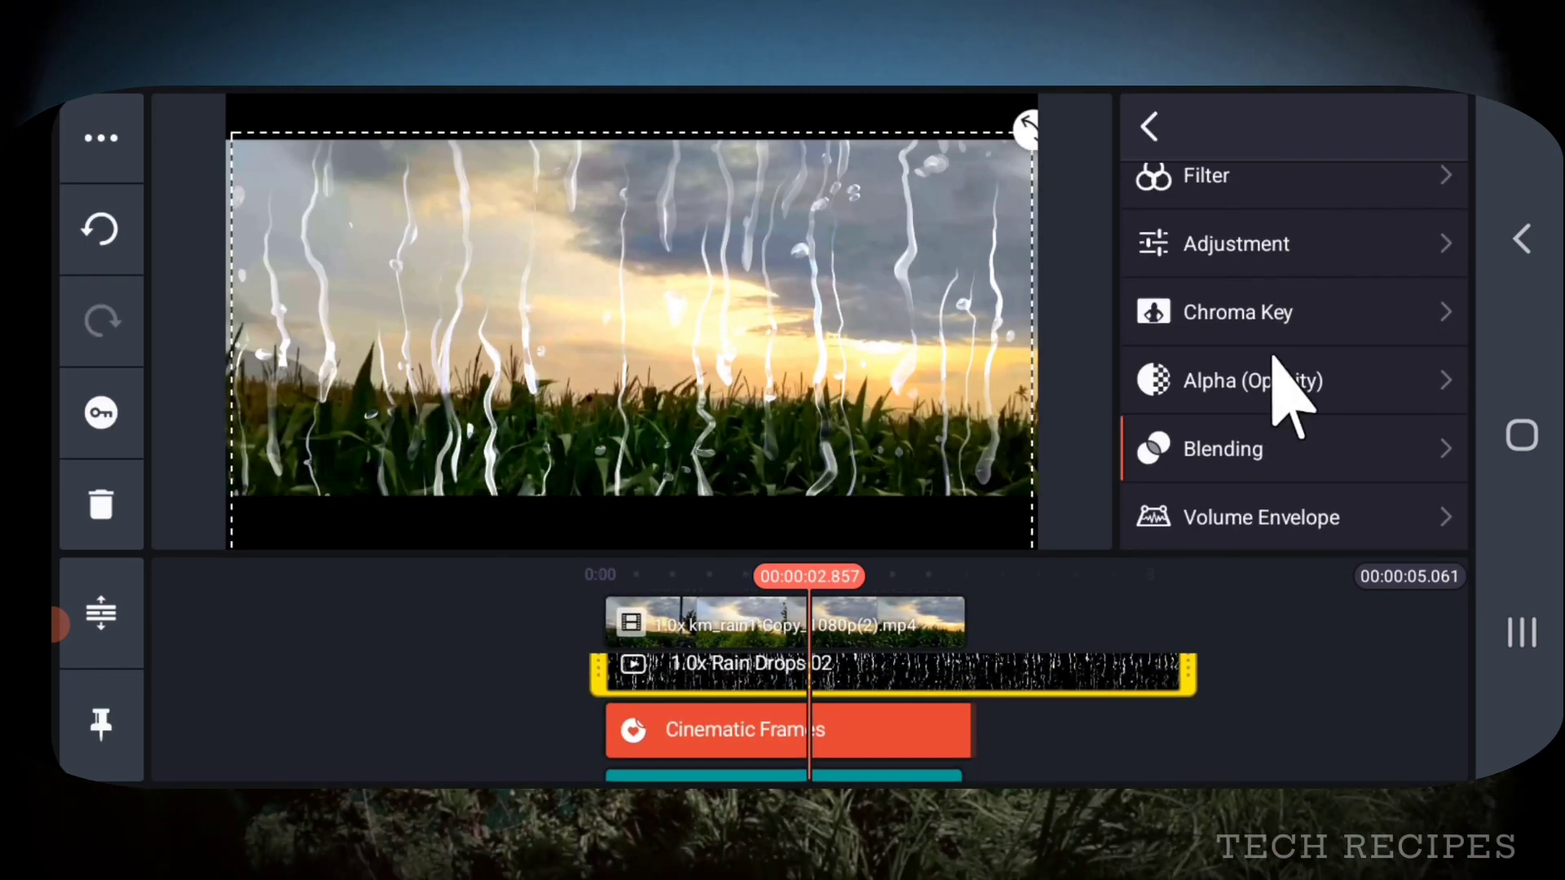
left_click_drag(1293, 262, 1296, 343)
left_click(1040, 751)
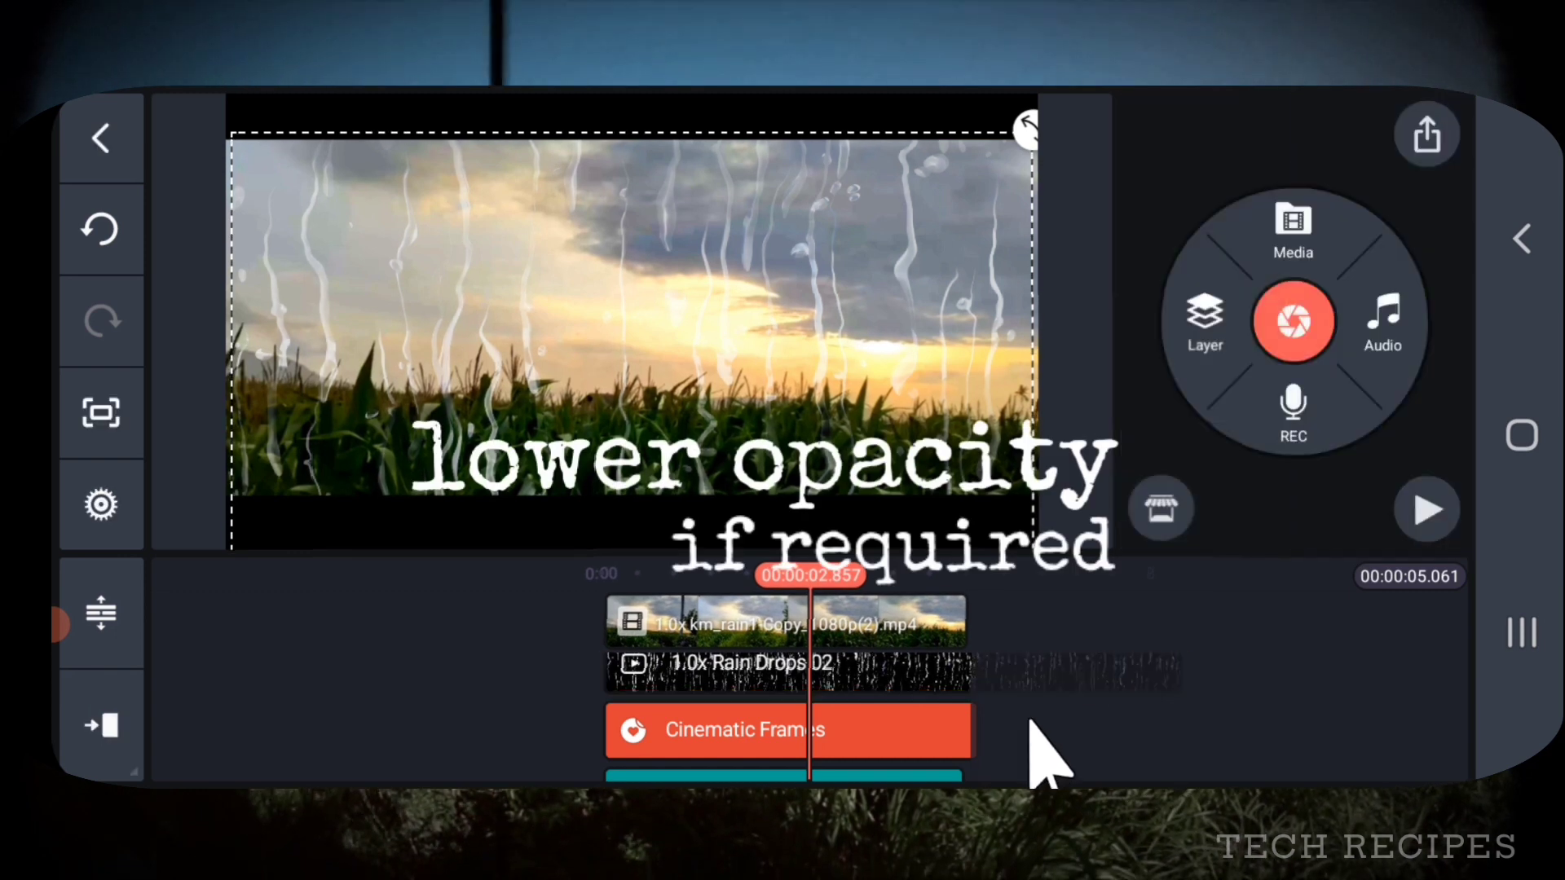
left_click(1428, 513)
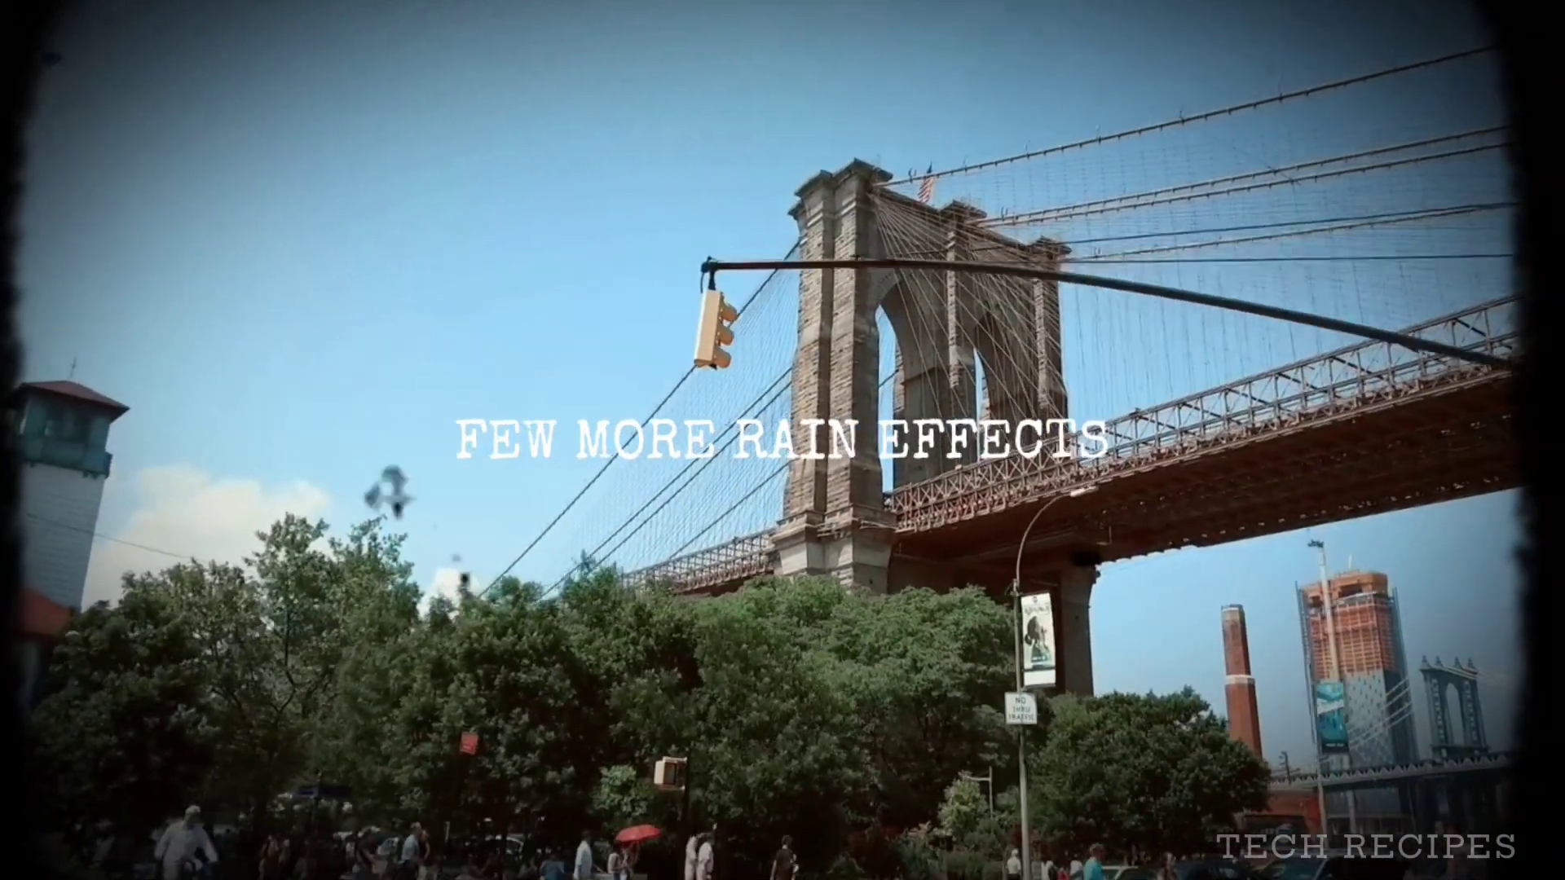
Preview the Rain Whisperer video effect in the asset store.
left_click(211, 314)
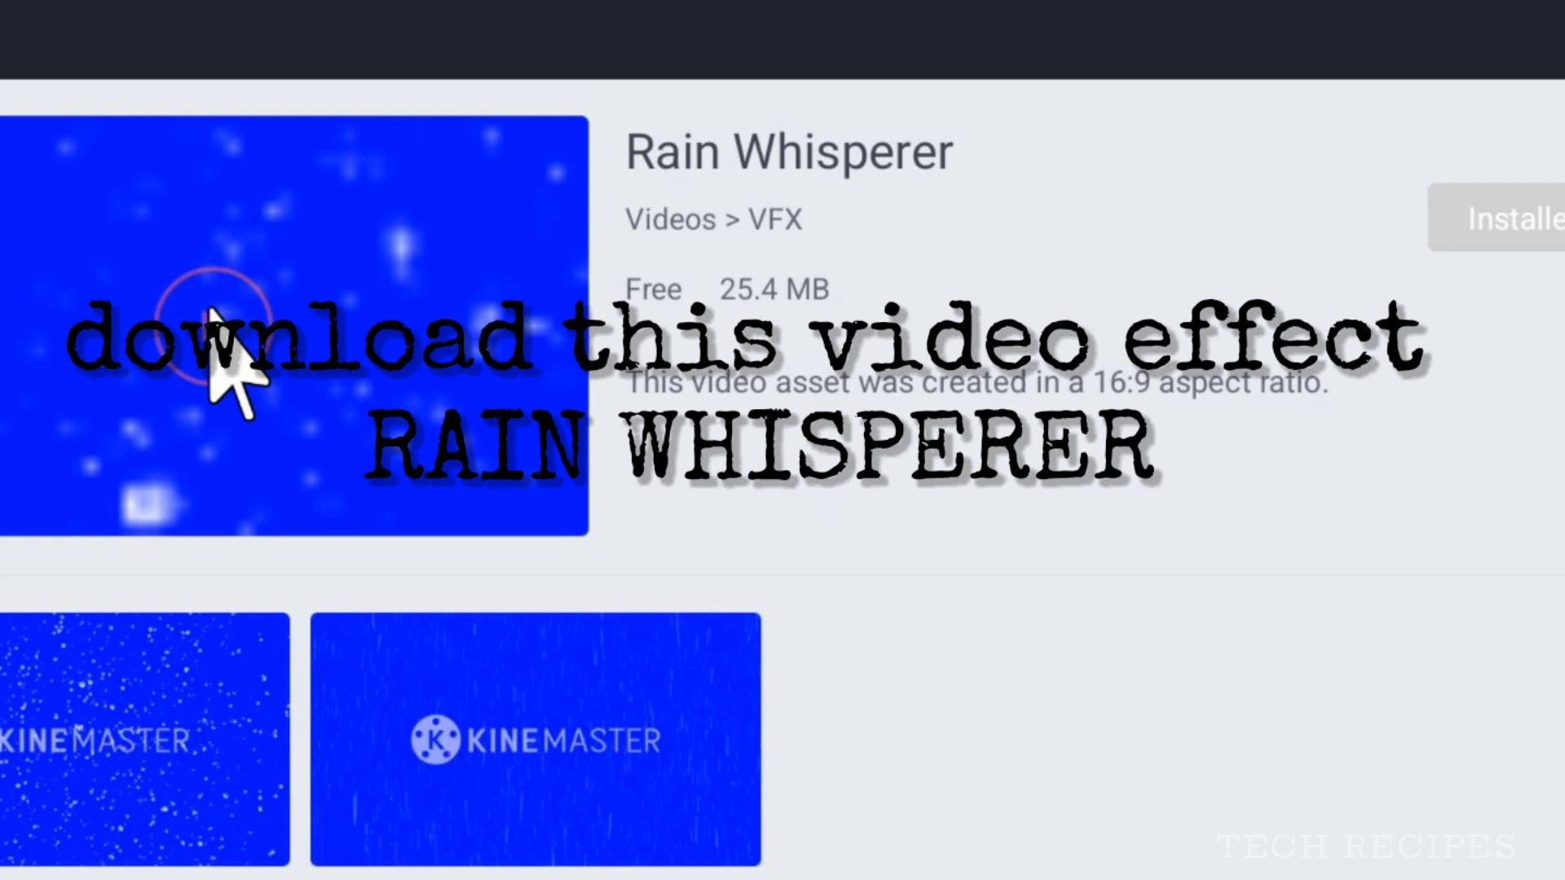